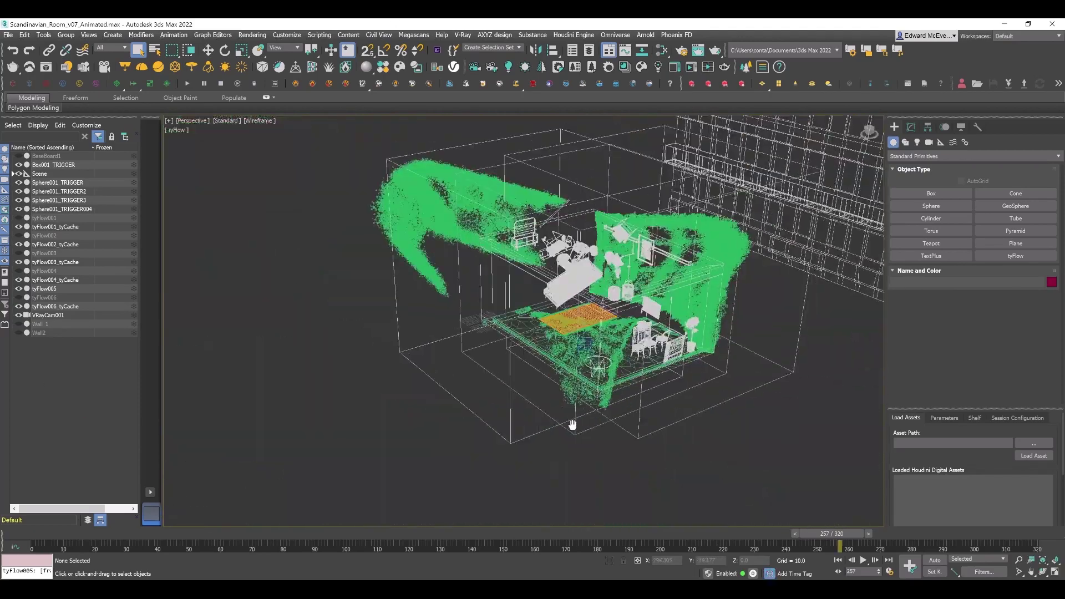
Step: Flip from chaos.jpg through chaos2.jpg to chaos3.jpg, zooming into the floating sofa and back out
{"action": "left_click_drag", "start_coordinate": [572, 425], "coordinate": [445, 463]}
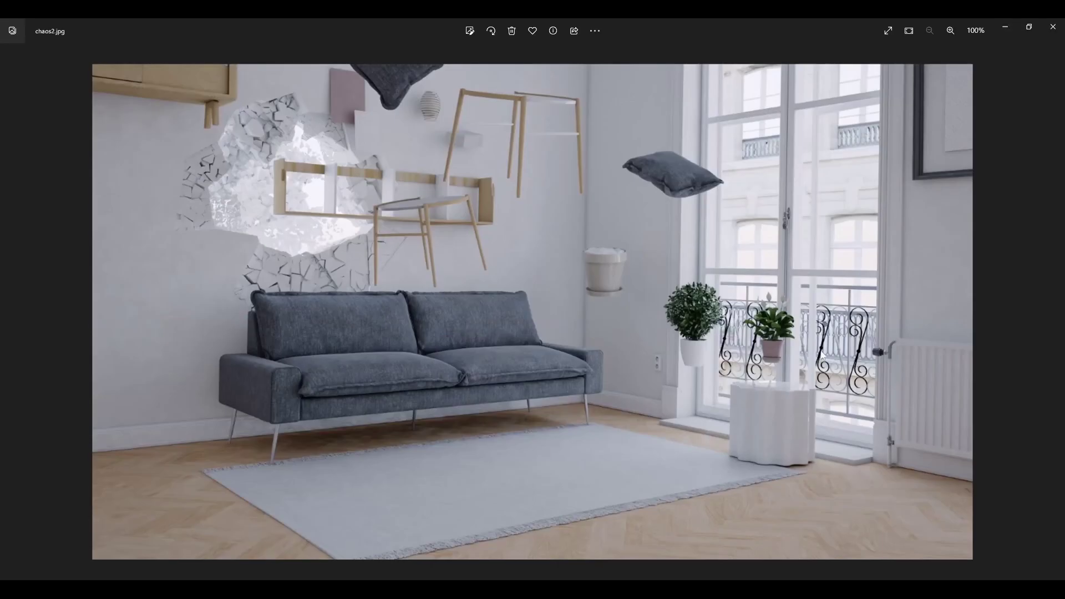
{"action": "key", "text": "Left"}
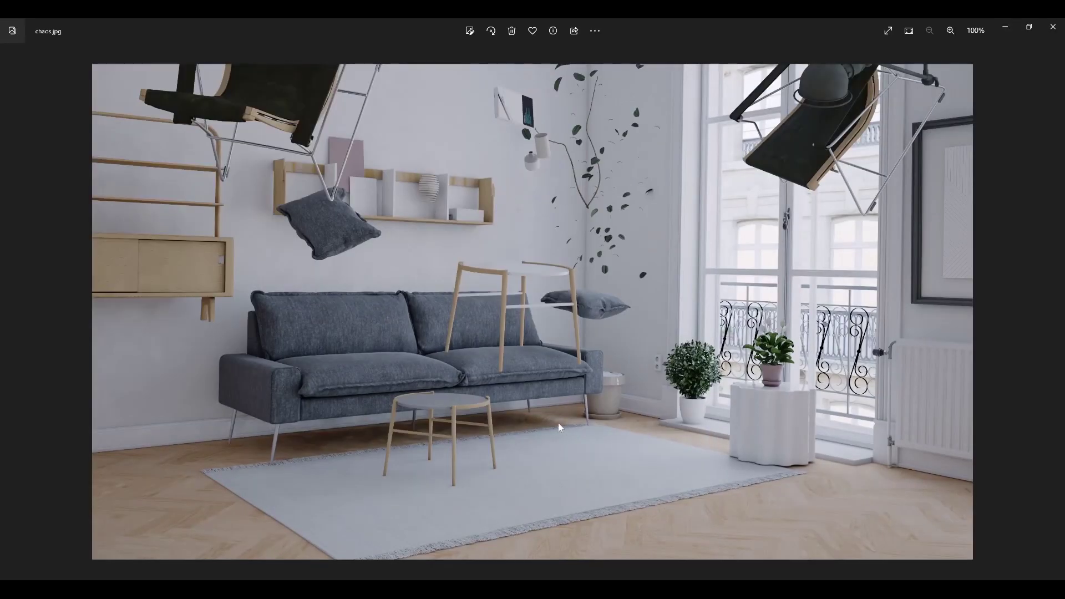
{"action": "key", "text": "Right"}
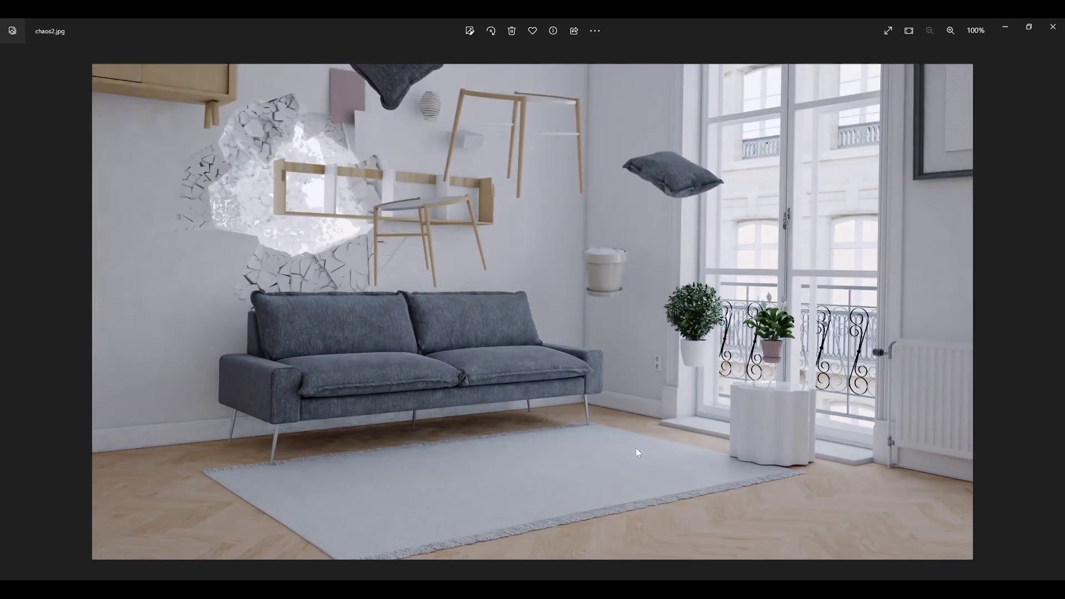
{"action": "key", "text": "Right"}
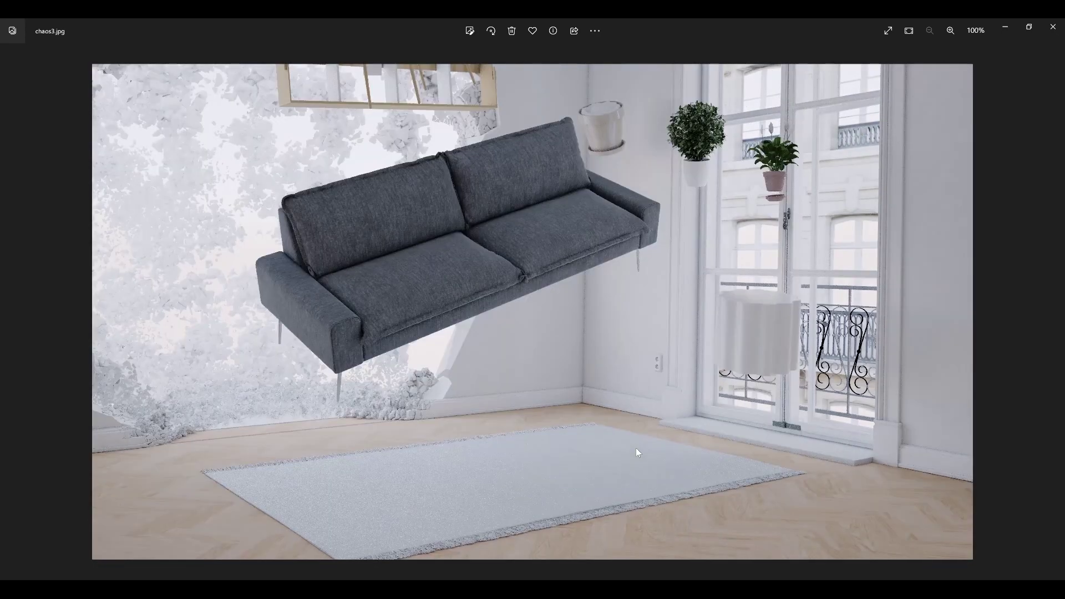
{"action": "scroll", "coordinate": [396, 383], "scroll_direction": "up", "scroll_amount": 2}
{"action": "scroll", "coordinate": [267, 427], "scroll_direction": "up", "scroll_amount": 5}
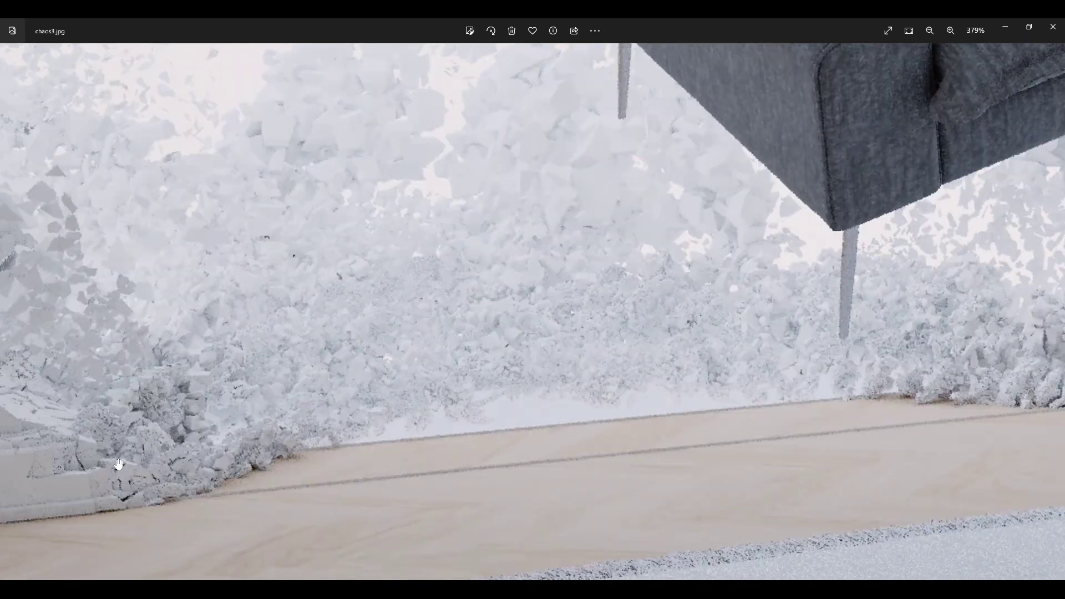
{"action": "scroll", "coordinate": [316, 413], "scroll_direction": "down", "scroll_amount": 4}
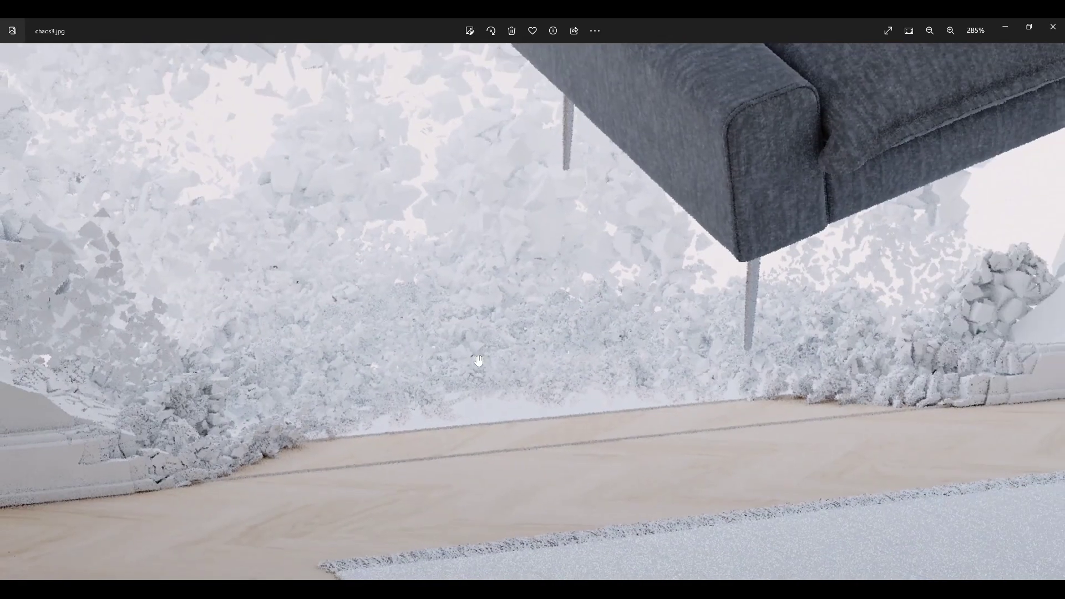
{"action": "scroll", "coordinate": [546, 367], "scroll_direction": "down", "scroll_amount": 3}
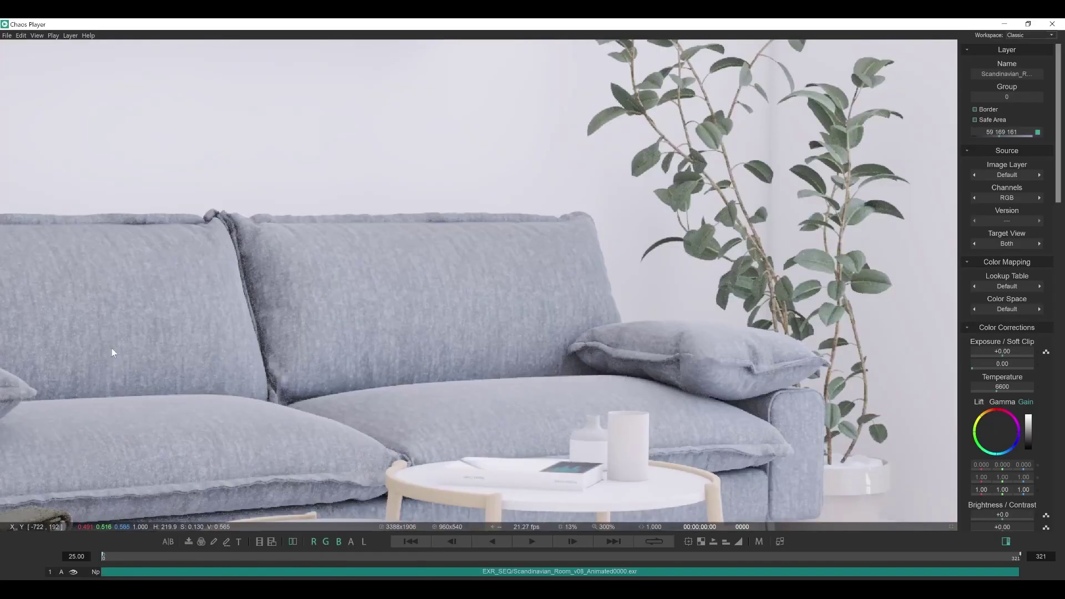
{"action": "left_click_drag", "start_coordinate": [170, 379], "coordinate": [721, 238]}
{"action": "scroll", "coordinate": [271, 283], "scroll_direction": "up", "scroll_amount": 2}
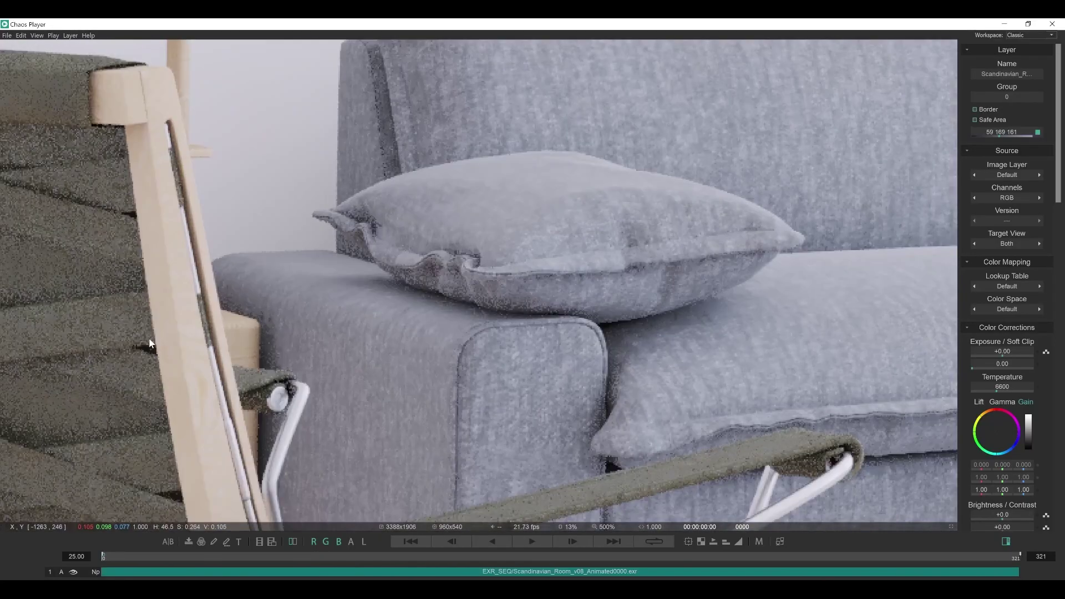
{"action": "left_click_drag", "start_coordinate": [148, 340], "coordinate": [737, 331]}
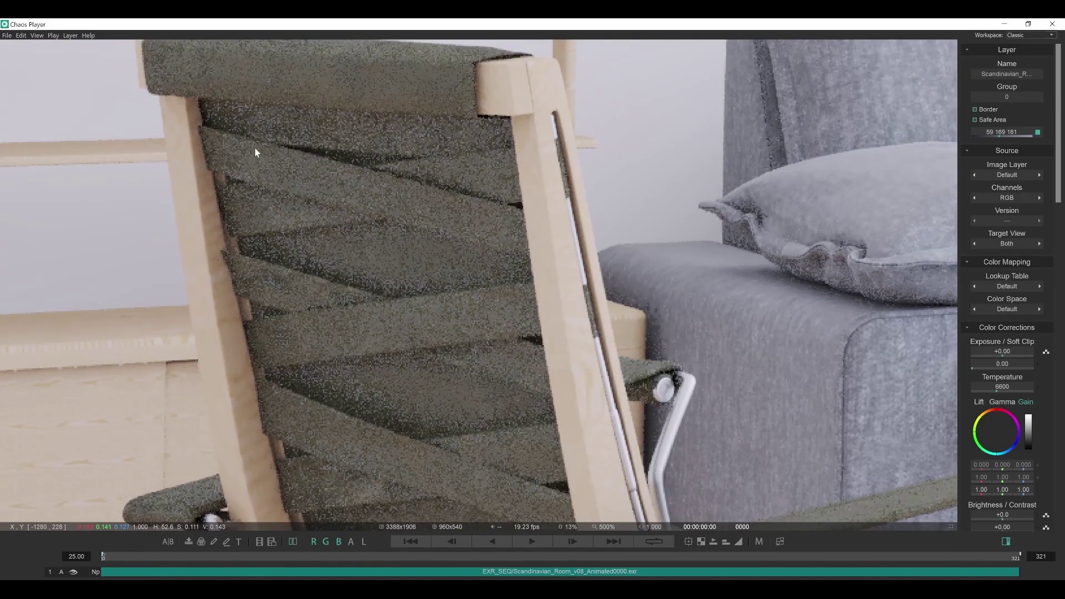
{"action": "left_click_drag", "start_coordinate": [408, 130], "coordinate": [399, 168]}
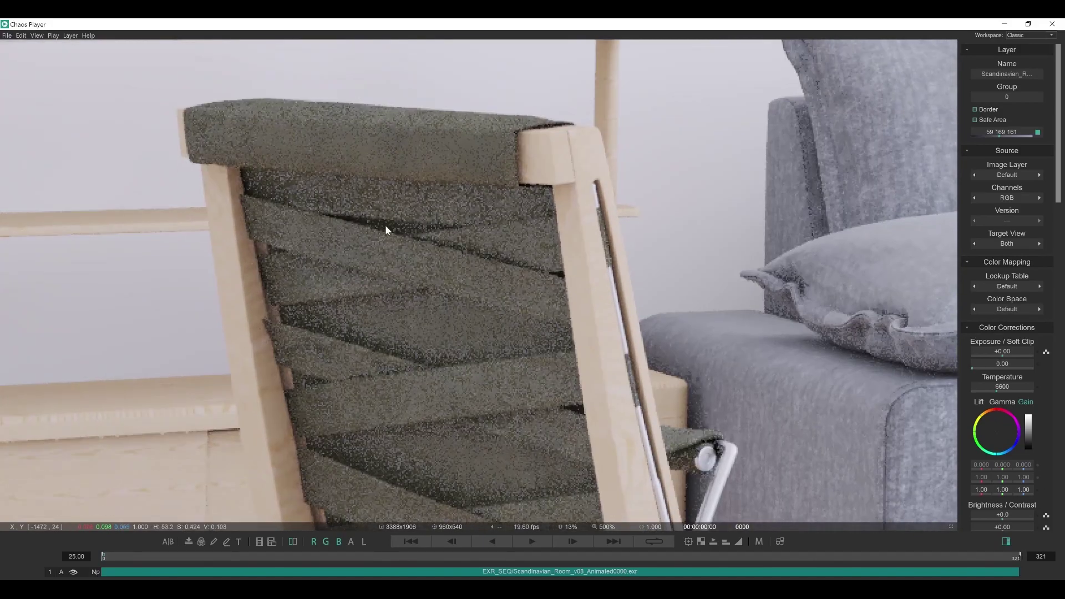
{"action": "scroll", "coordinate": [386, 228], "scroll_direction": "down", "scroll_amount": 1}
{"action": "left_click_drag", "start_coordinate": [419, 327], "coordinate": [387, 133]}
{"action": "left_click_drag", "start_coordinate": [569, 378], "coordinate": [473, 243]}
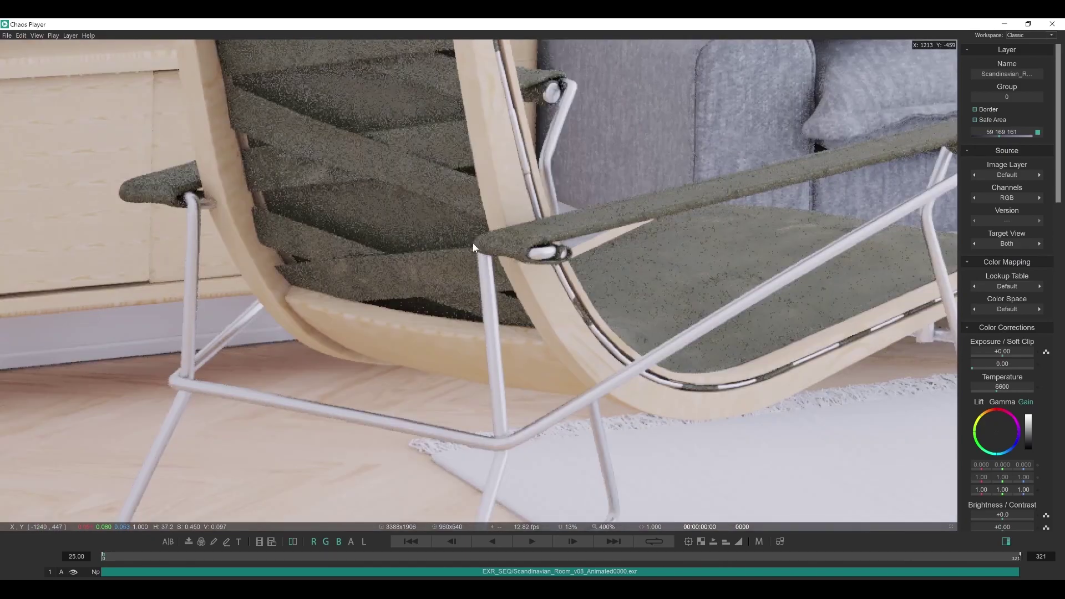
{"action": "scroll", "coordinate": [474, 244], "scroll_direction": "down", "scroll_amount": 4}
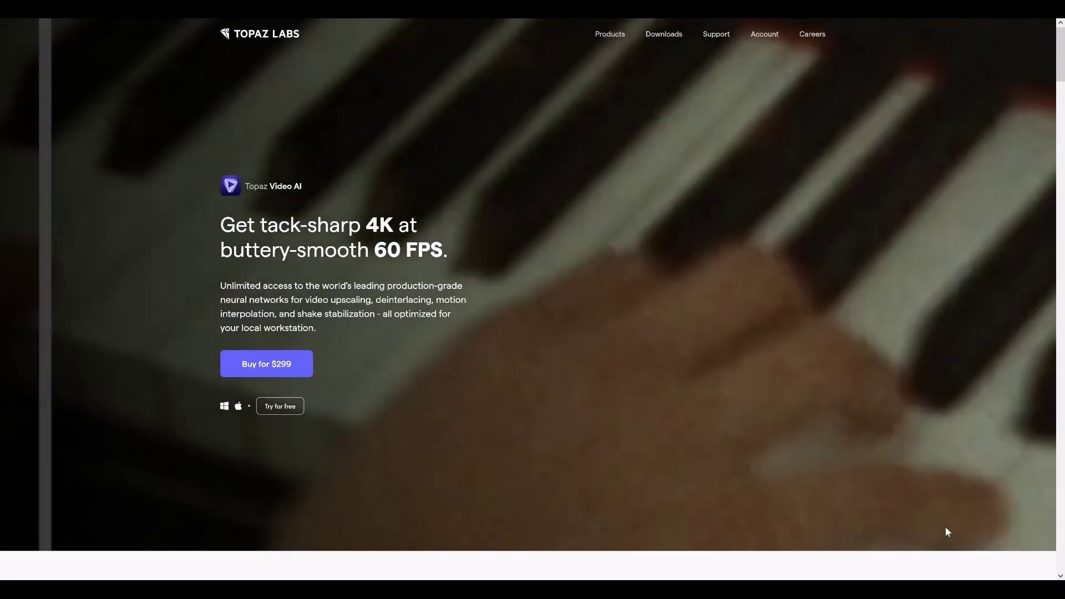
{"action": "scroll", "coordinate": [946, 532], "scroll_direction": "down", "scroll_amount": 1}
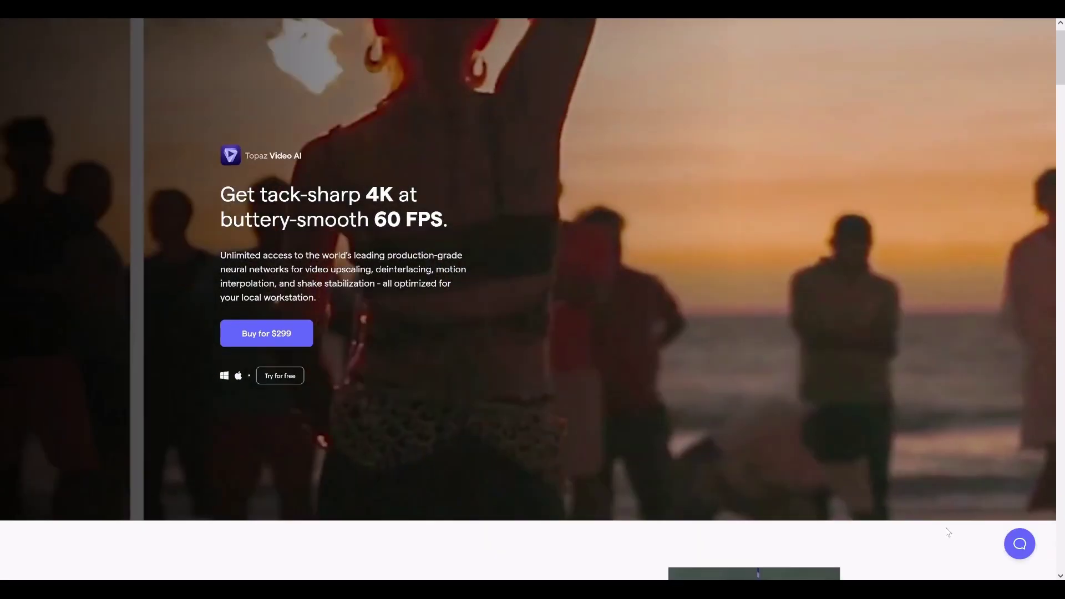
{"action": "scroll", "coordinate": [948, 531], "scroll_direction": "down", "scroll_amount": 10}
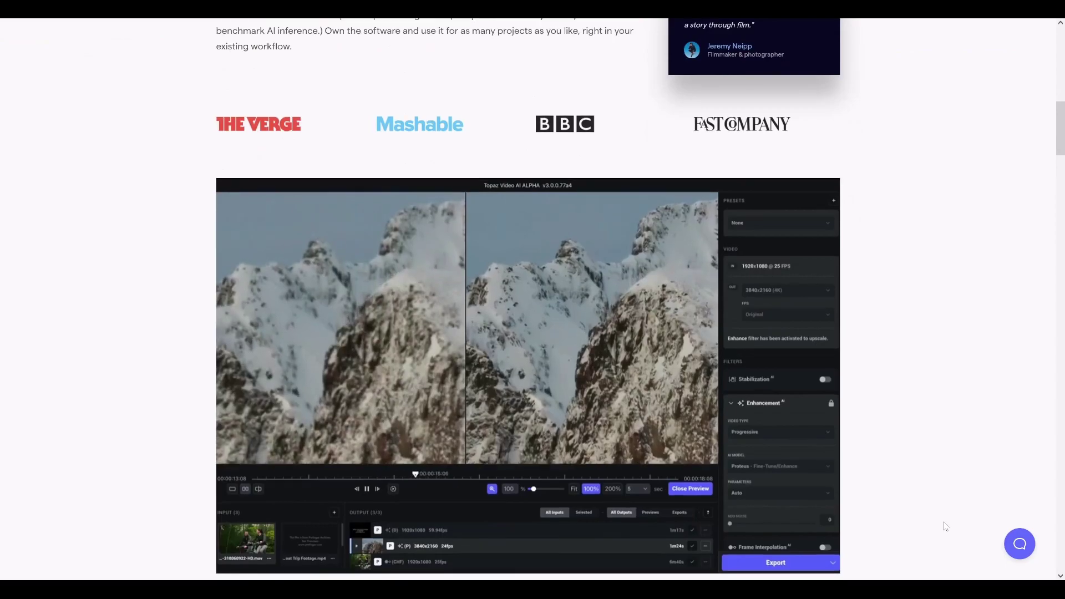
{"action": "scroll", "coordinate": [946, 526], "scroll_direction": "down", "scroll_amount": 1}
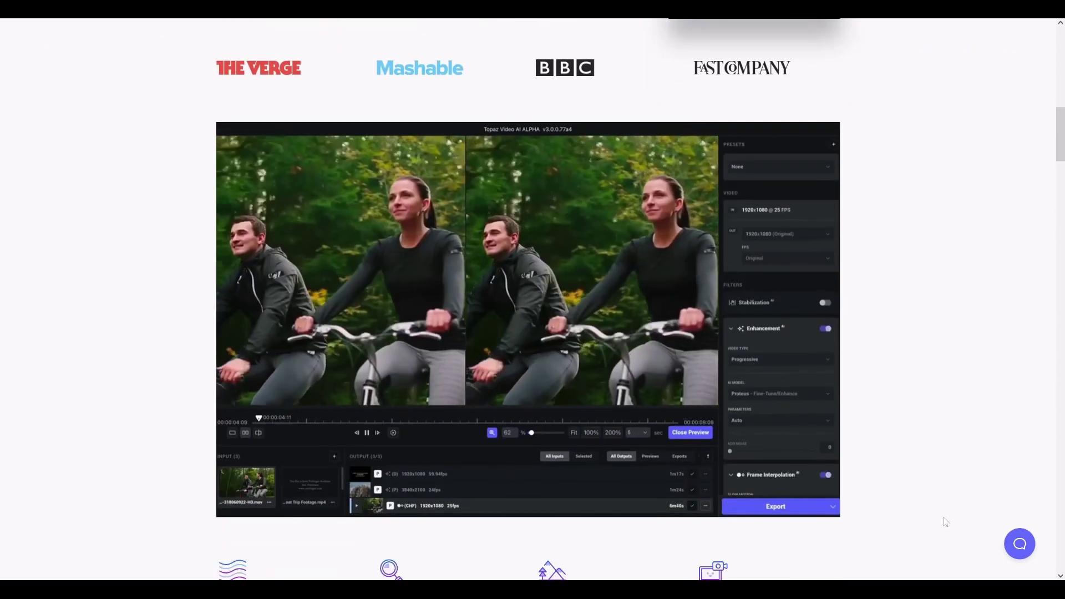
{"action": "scroll", "coordinate": [946, 522], "scroll_direction": "down", "scroll_amount": 3}
{"action": "scroll", "coordinate": [926, 385], "scroll_direction": "up", "scroll_amount": 1}
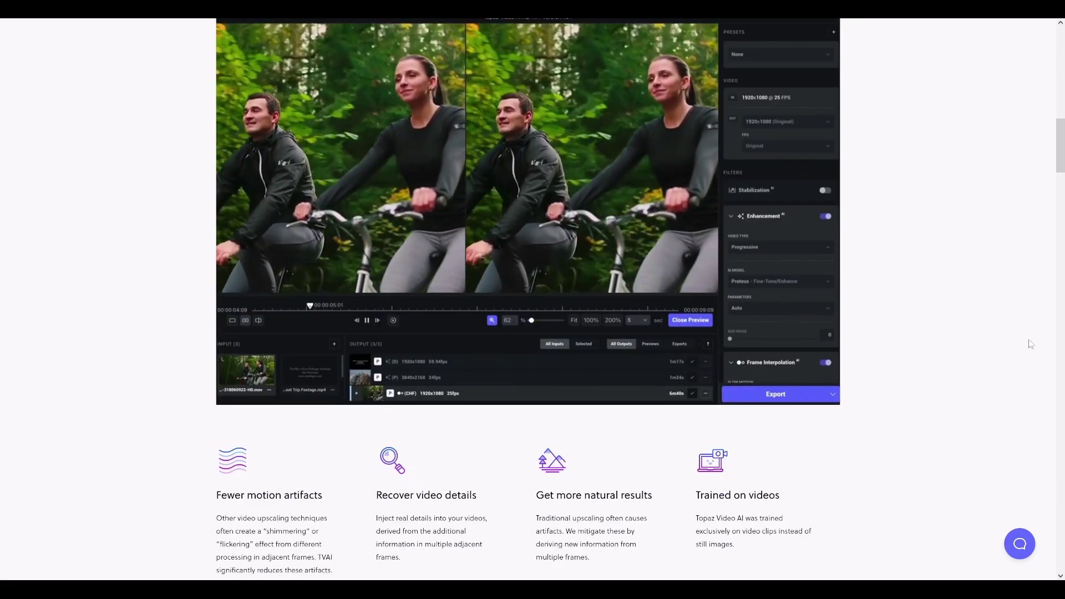
{"action": "scroll", "coordinate": [1028, 344], "scroll_direction": "down", "scroll_amount": 10}
{"action": "scroll", "coordinate": [1024, 345], "scroll_direction": "down", "scroll_amount": 9}
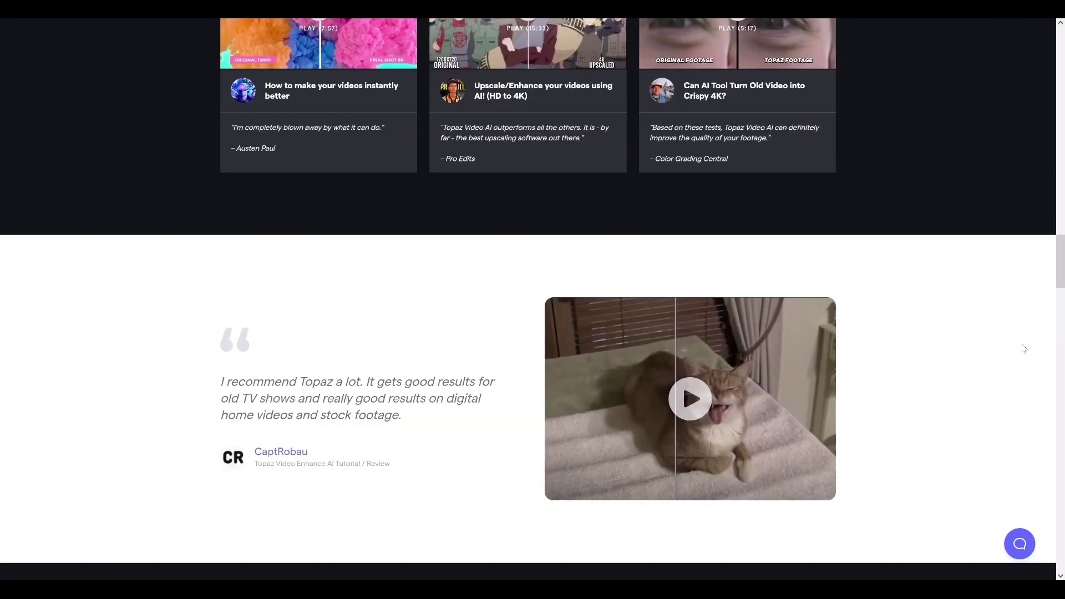
{"action": "scroll", "coordinate": [1023, 347], "scroll_direction": "down", "scroll_amount": 9}
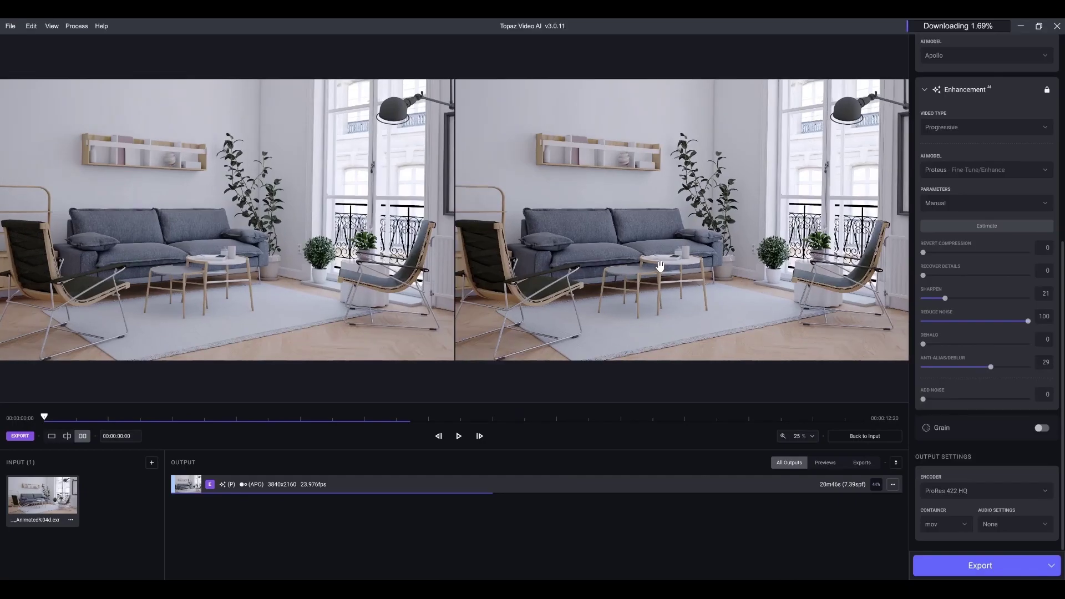
{"action": "scroll", "coordinate": [659, 265], "scroll_direction": "up", "scroll_amount": 3}
{"action": "scroll", "coordinate": [789, 254], "scroll_direction": "up", "scroll_amount": 1}
{"action": "left_click_drag", "start_coordinate": [615, 304], "coordinate": [668, 202]}
{"action": "scroll", "coordinate": [668, 202], "scroll_direction": "up", "scroll_amount": 3}
{"action": "left_click_drag", "start_coordinate": [526, 155], "coordinate": [820, 245]}
{"action": "scroll", "coordinate": [820, 244], "scroll_direction": "up", "scroll_amount": 3}
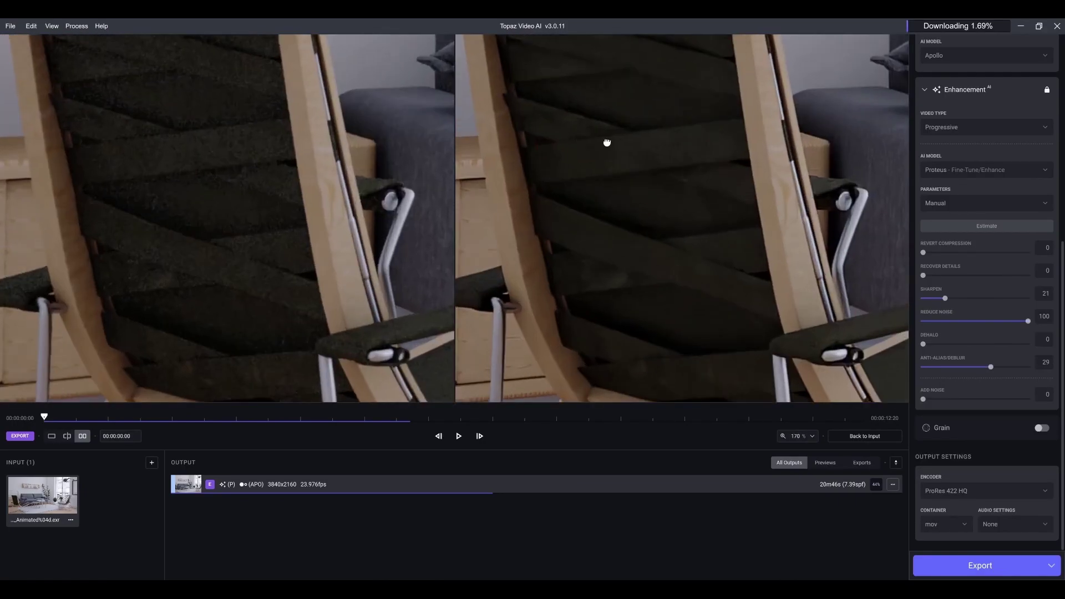
{"action": "left_click_drag", "start_coordinate": [604, 142], "coordinate": [647, 340]}
{"action": "left_click_drag", "start_coordinate": [783, 315], "coordinate": [785, 228]}
{"action": "left_click_drag", "start_coordinate": [822, 340], "coordinate": [557, 263]}
{"action": "scroll", "coordinate": [557, 262], "scroll_direction": "down", "scroll_amount": 5}
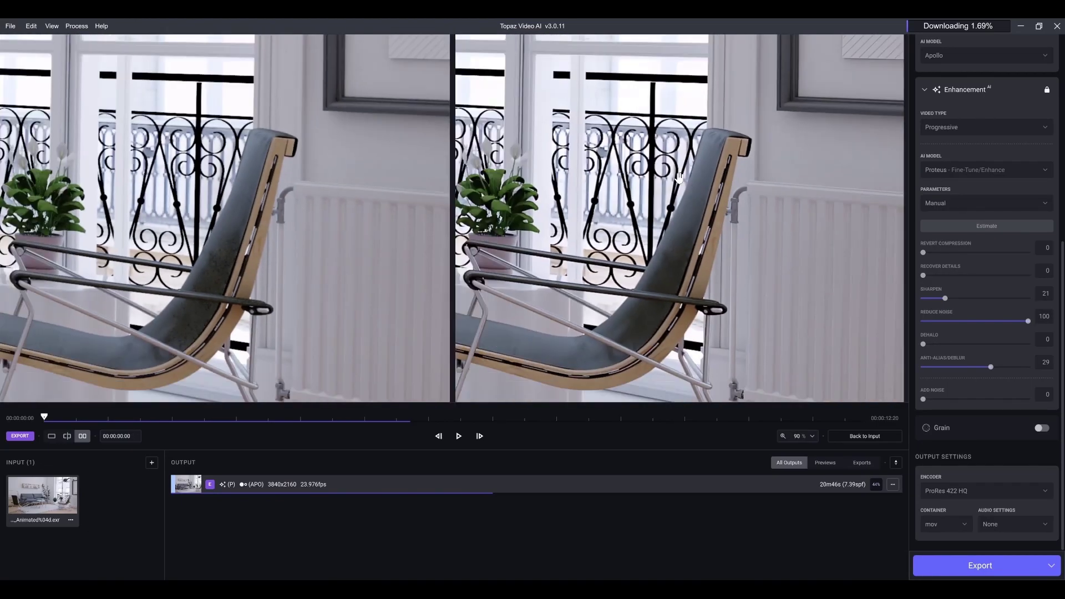
{"action": "left_click_drag", "start_coordinate": [678, 177], "coordinate": [843, 109]}
{"action": "left_click_drag", "start_coordinate": [811, 260], "coordinate": [898, 333]}
{"action": "scroll", "coordinate": [706, 105], "scroll_direction": "up", "scroll_amount": 2}
{"action": "left_click_drag", "start_coordinate": [706, 105], "coordinate": [665, 354]}
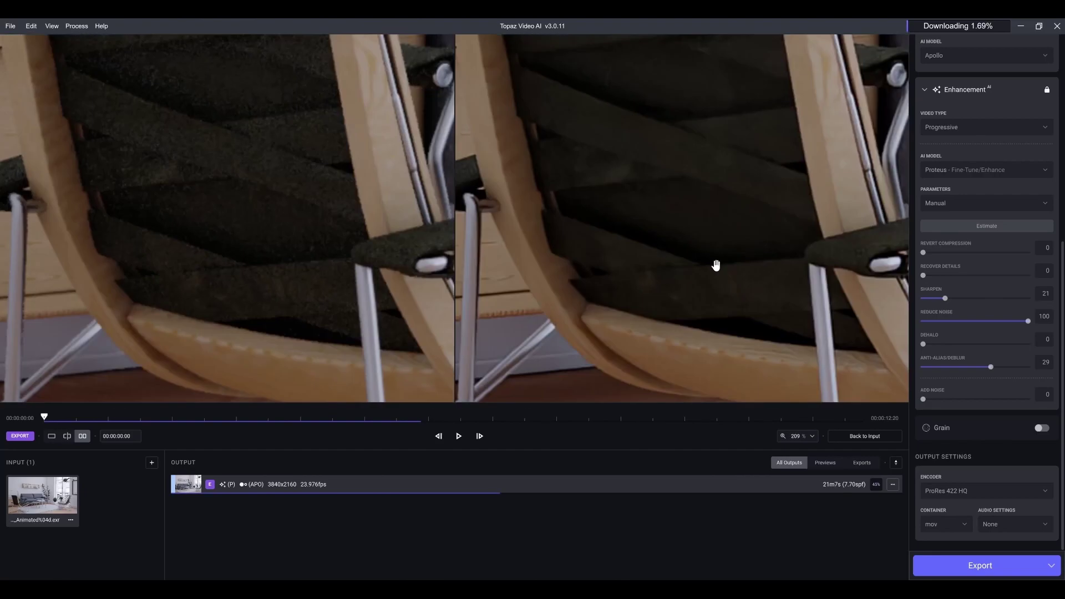
{"action": "scroll", "coordinate": [715, 267], "scroll_direction": "down", "scroll_amount": 1}
{"action": "left_click_drag", "start_coordinate": [775, 258], "coordinate": [607, 237]}
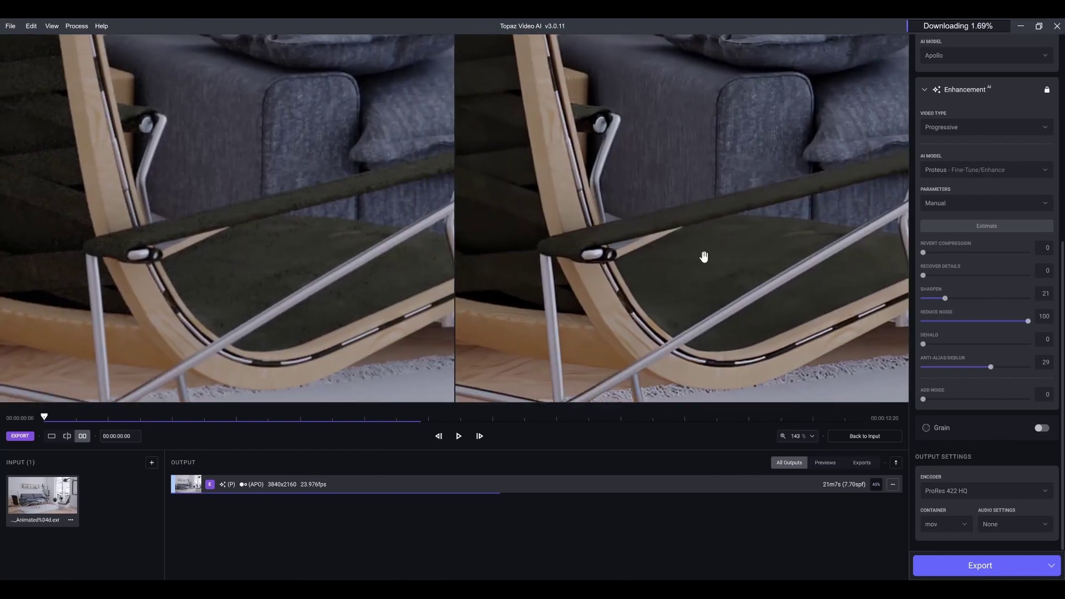
{"action": "scroll", "coordinate": [768, 301], "scroll_direction": "down", "scroll_amount": 8}
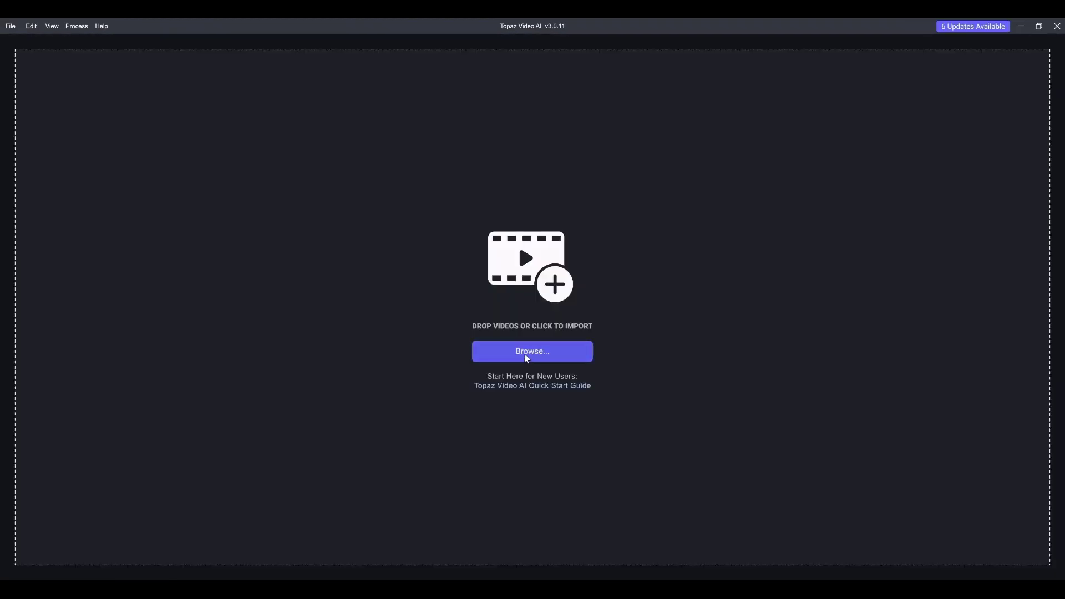
Step: Open Scandinavian_Room_v08_Animated0000 as an EXR image sequence input and play it back
{"action": "left_click", "coordinate": [527, 359]}
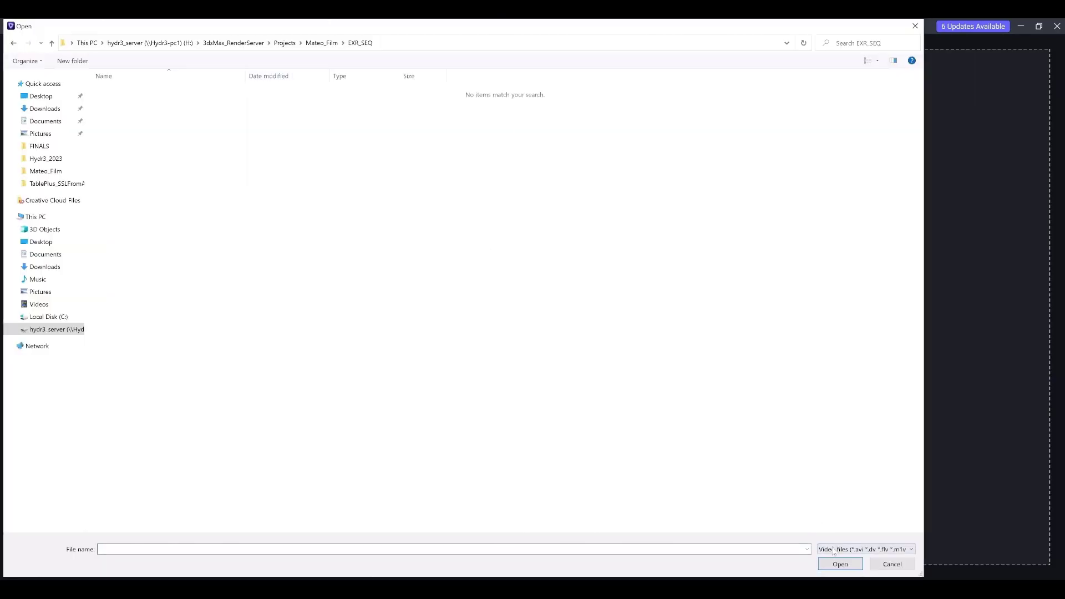
{"action": "left_click", "coordinate": [834, 550]}
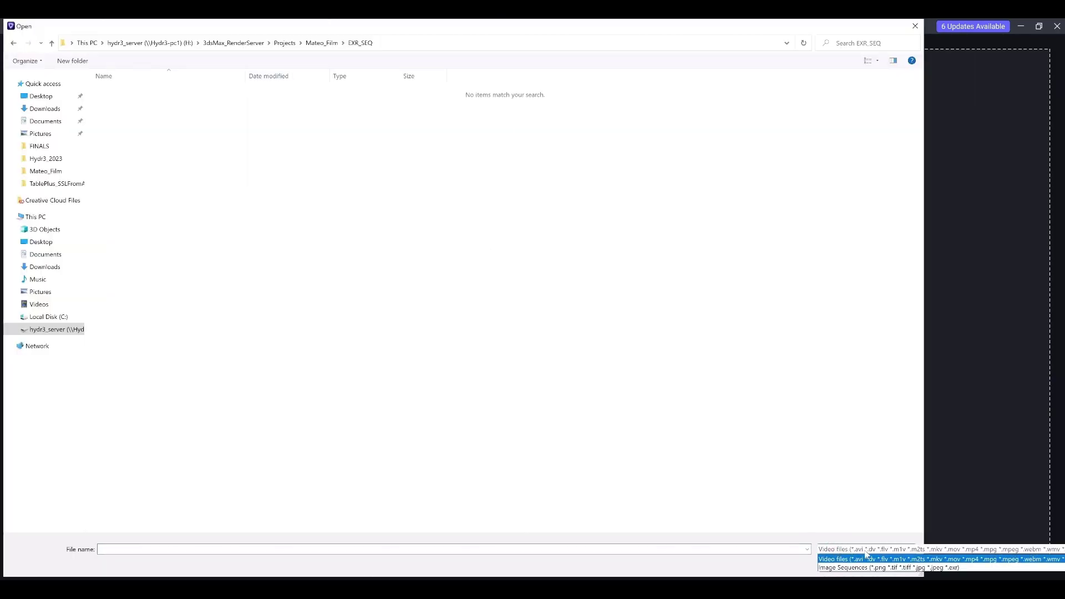
{"action": "left_click", "coordinate": [852, 567]}
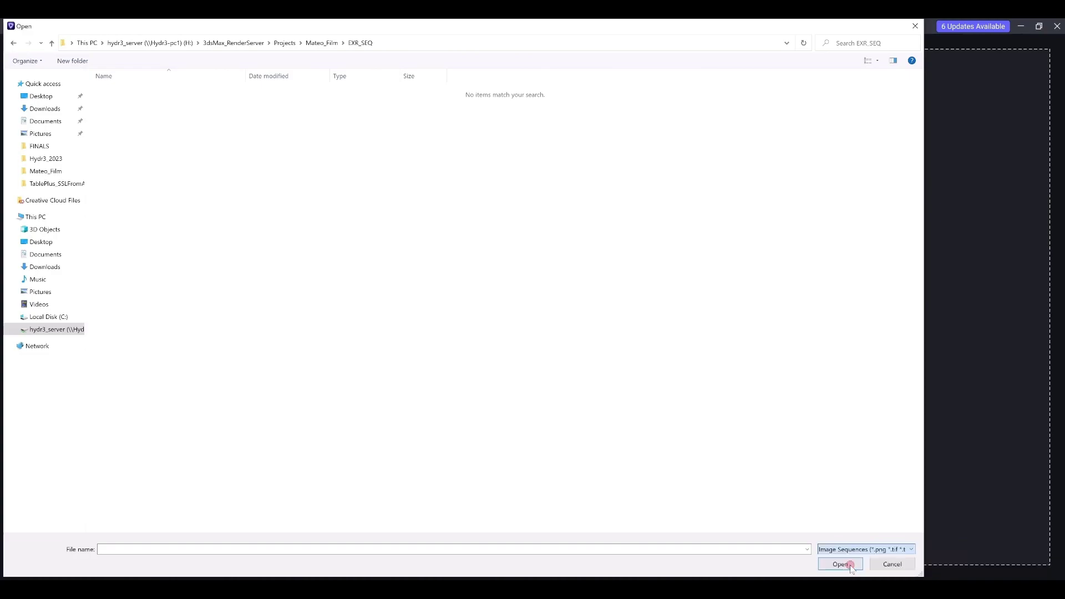
{"action": "left_click", "coordinate": [203, 93]}
{"action": "left_click_drag", "start_coordinate": [919, 92], "coordinate": [918, 309]}
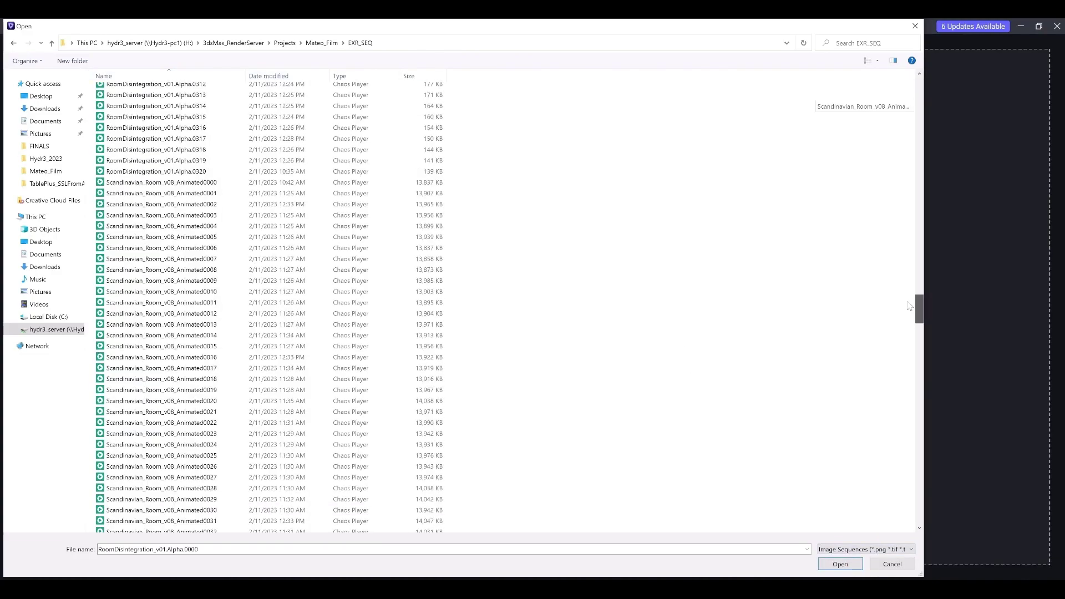
{"action": "left_click", "coordinate": [247, 183]}
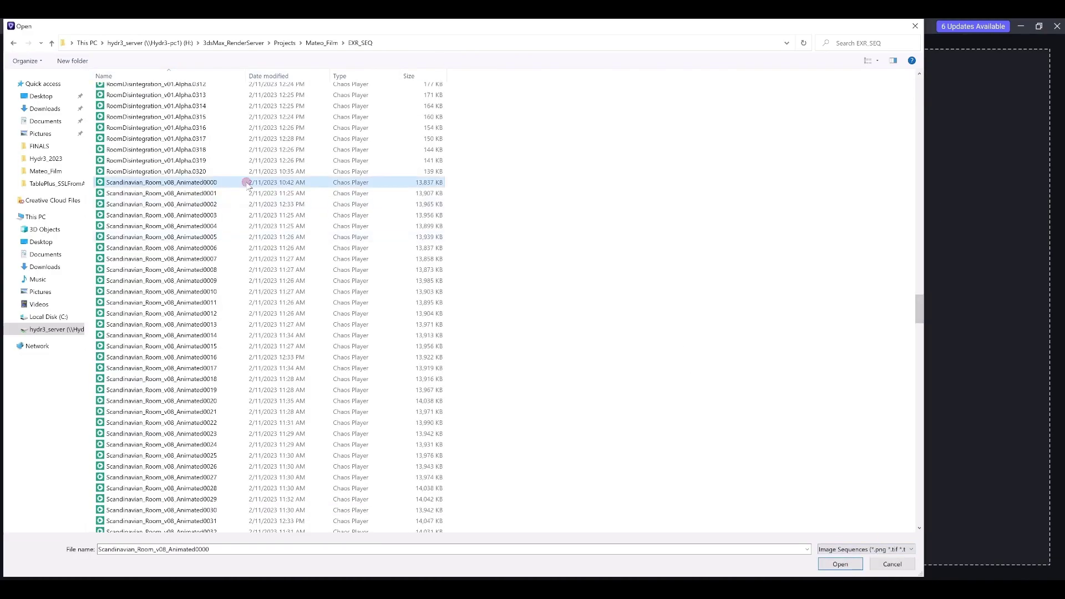
{"action": "left_click", "coordinate": [839, 564]}
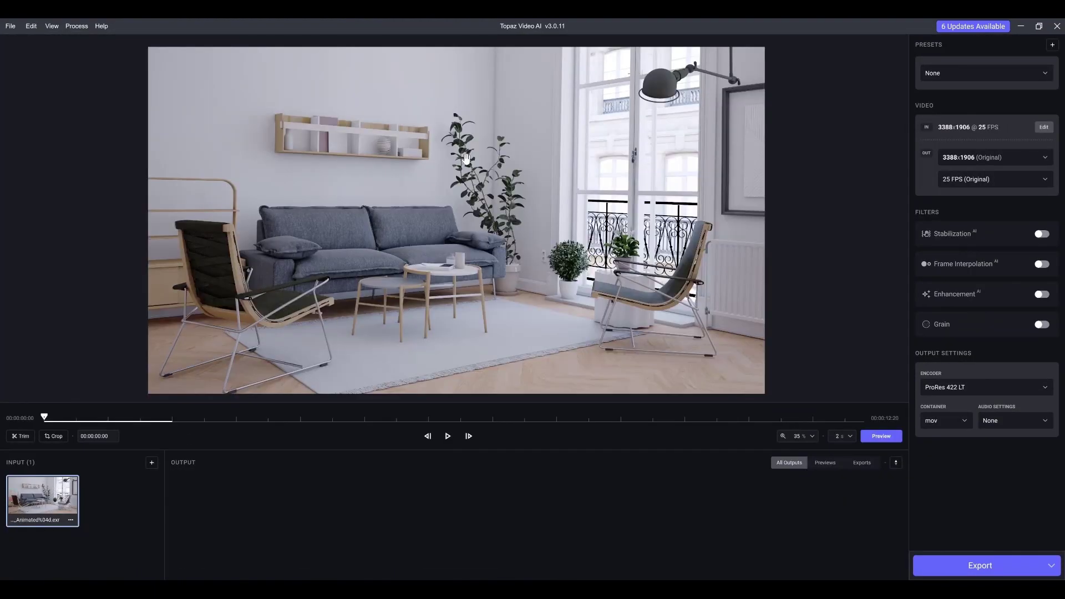
{"action": "left_click", "coordinate": [448, 436]}
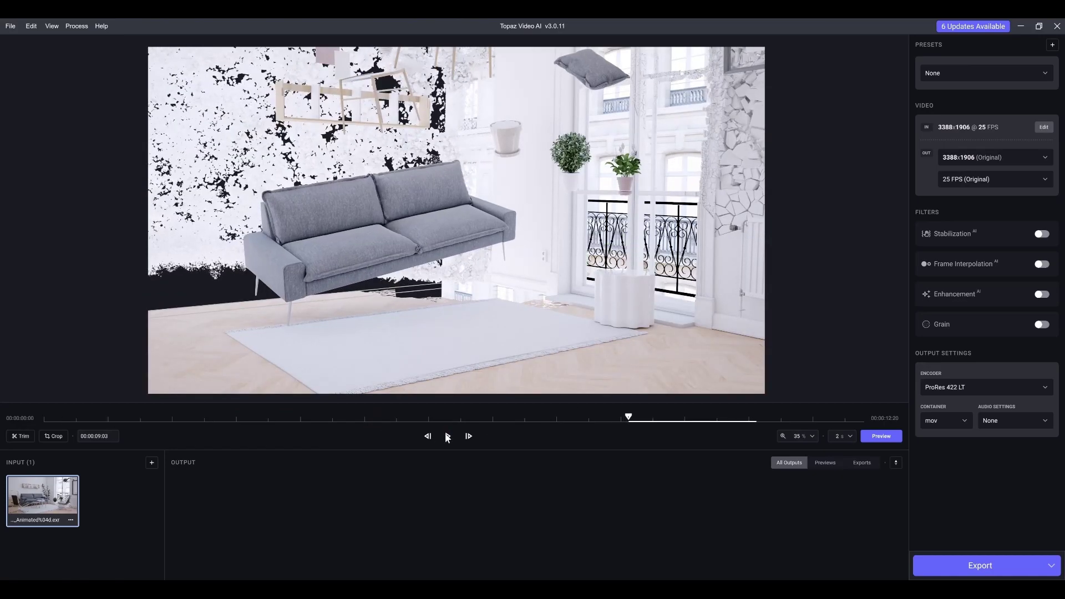
Step: Stop playback and check the presets list, leaving it at None
{"action": "left_click", "coordinate": [447, 435]}
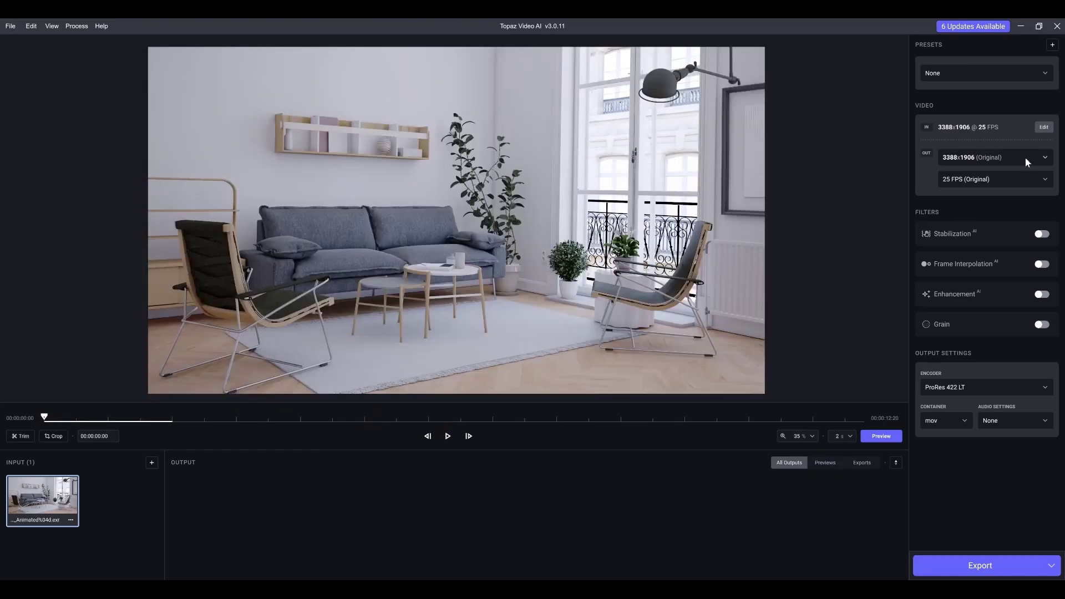
{"action": "left_click", "coordinate": [989, 78]}
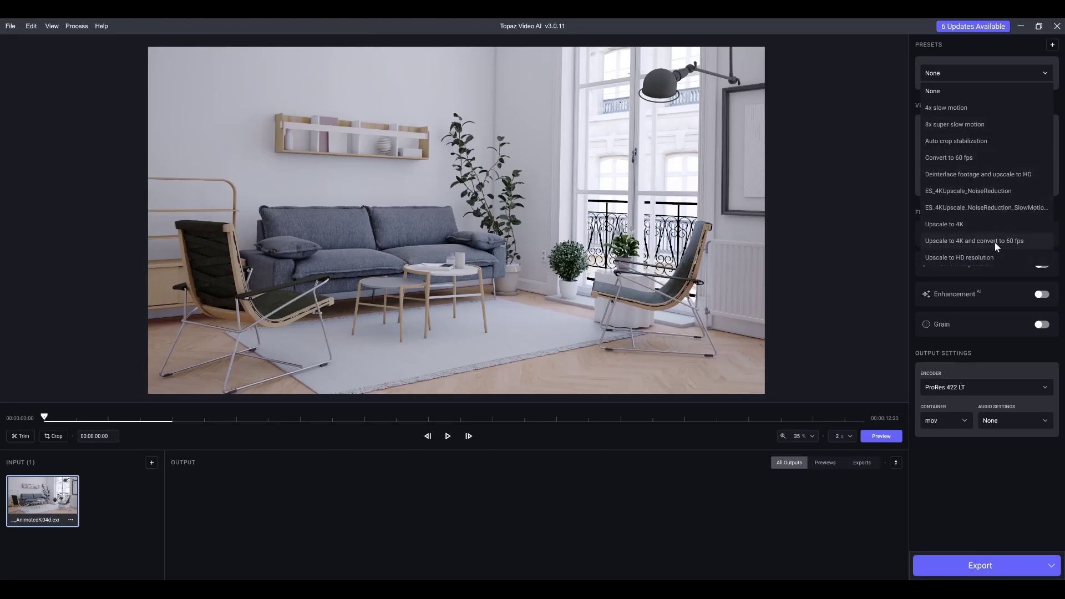
{"action": "left_click", "coordinate": [615, 548]}
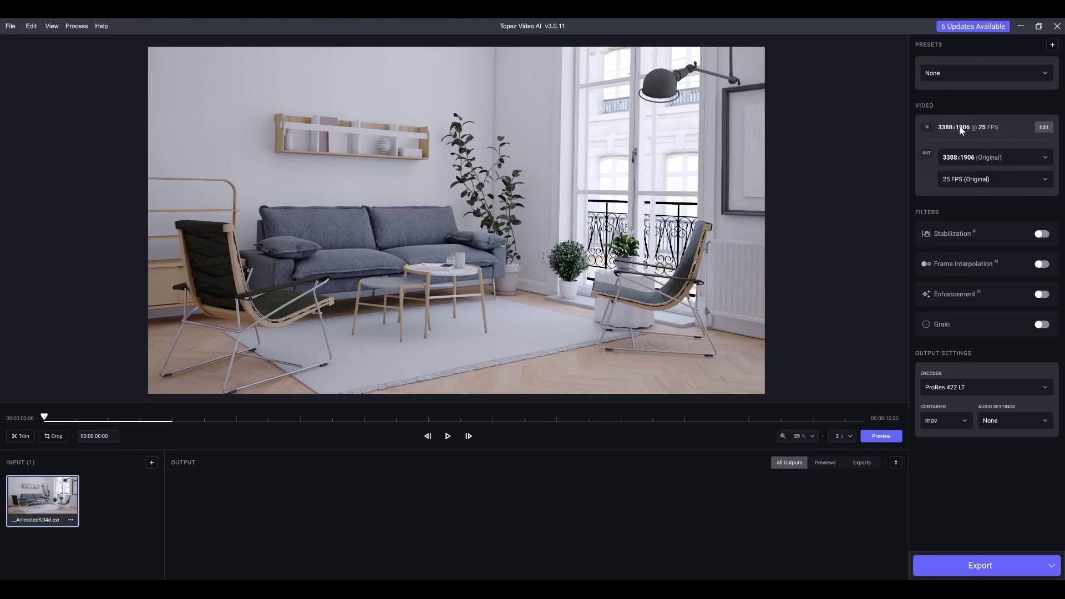
Step: Set the output resolution to 3840x2160 (4K) and the frame rate to 23.976 FPS
{"action": "left_click", "coordinate": [992, 159]}
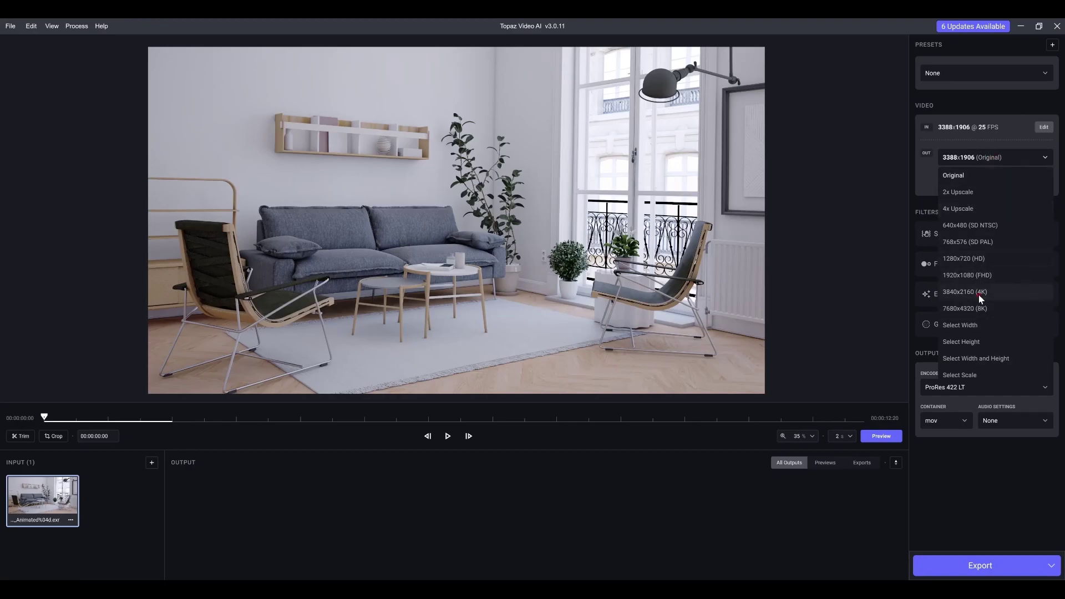
{"action": "left_click", "coordinate": [978, 293]}
{"action": "left_click", "coordinate": [977, 181]}
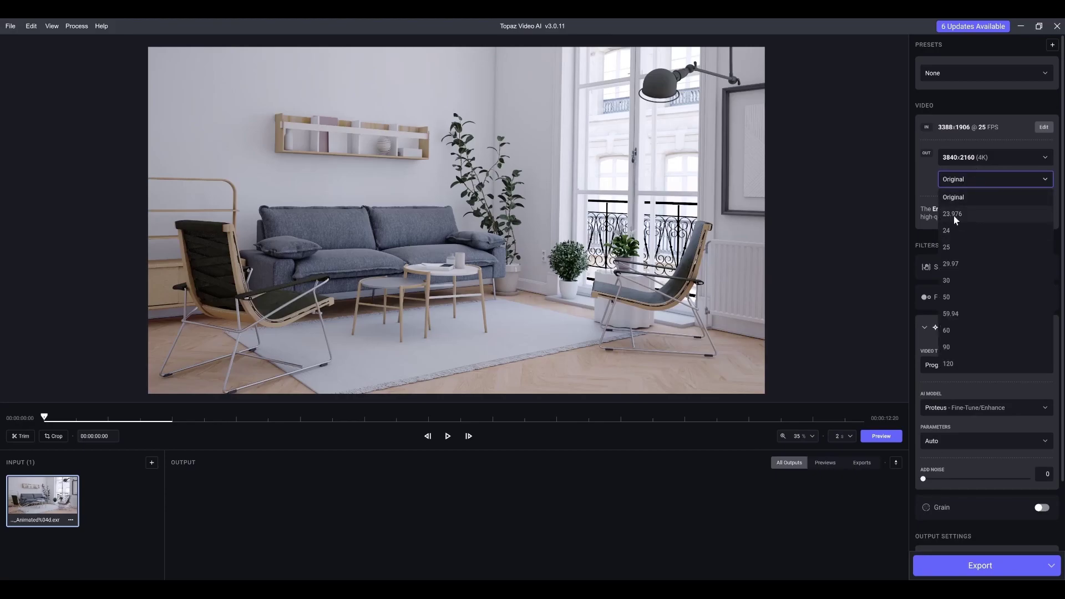
{"action": "left_click", "coordinate": [984, 179]}
{"action": "left_click", "coordinate": [985, 180]}
{"action": "left_click", "coordinate": [971, 213]}
{"action": "scroll", "coordinate": [991, 245], "scroll_direction": "down", "scroll_amount": 2}
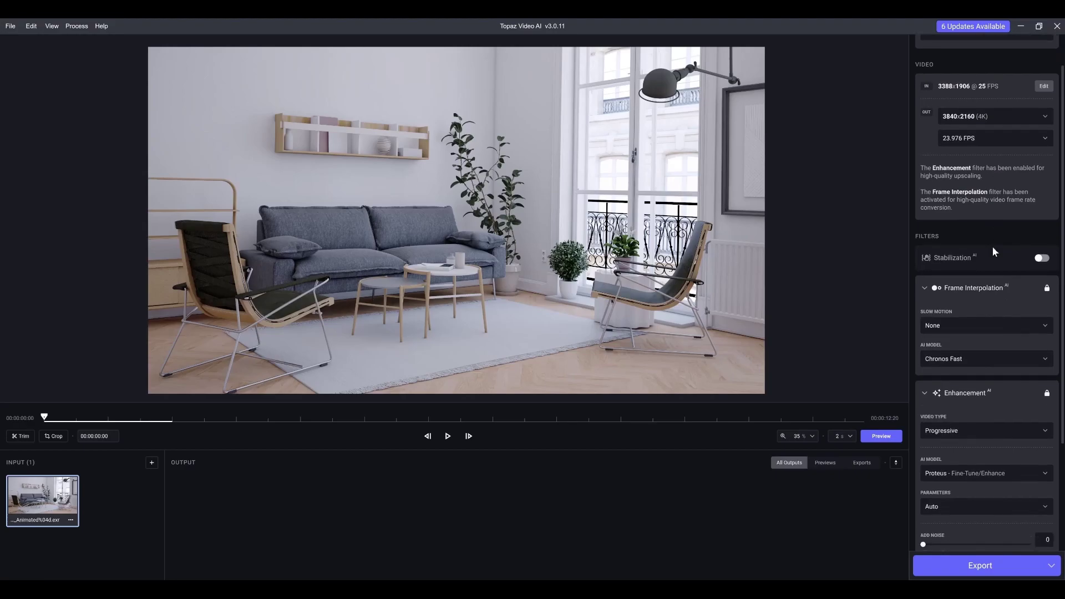
{"action": "left_click", "coordinate": [945, 233]}
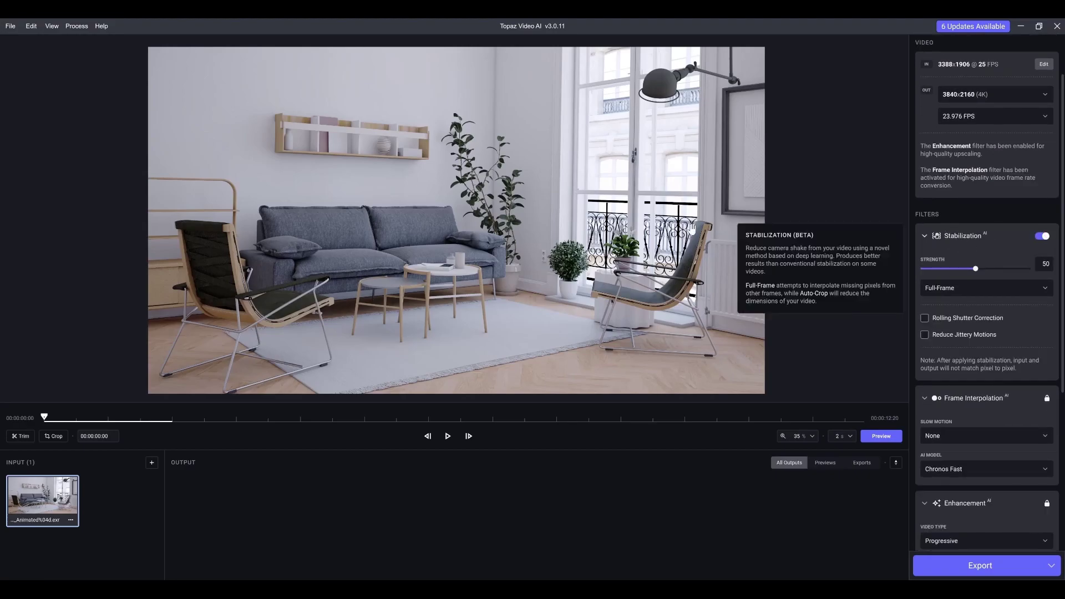
{"action": "left_click", "coordinate": [1041, 238]}
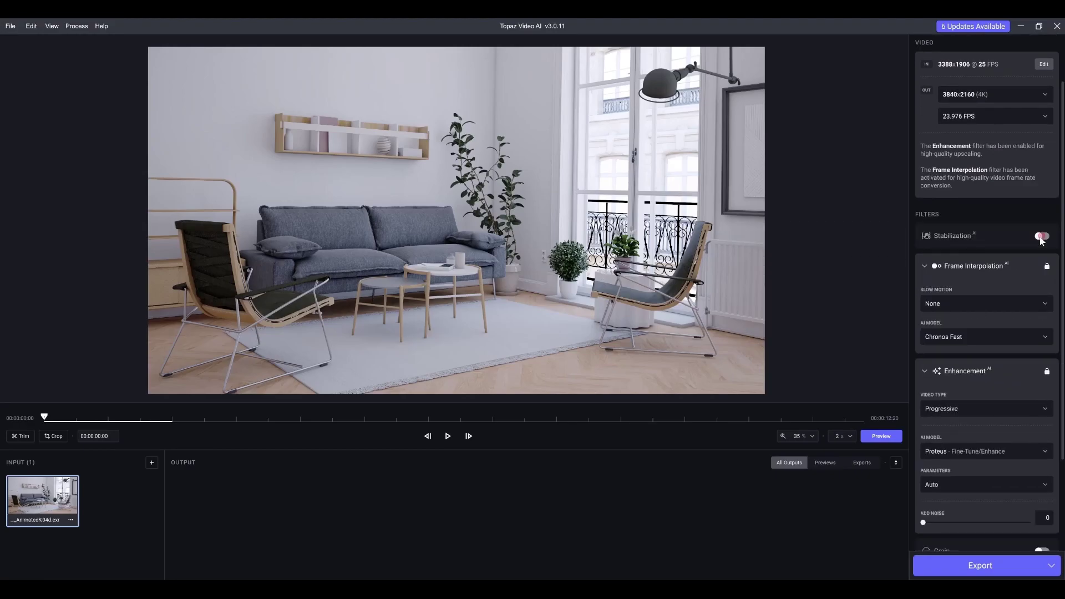
{"action": "left_click", "coordinate": [953, 300]}
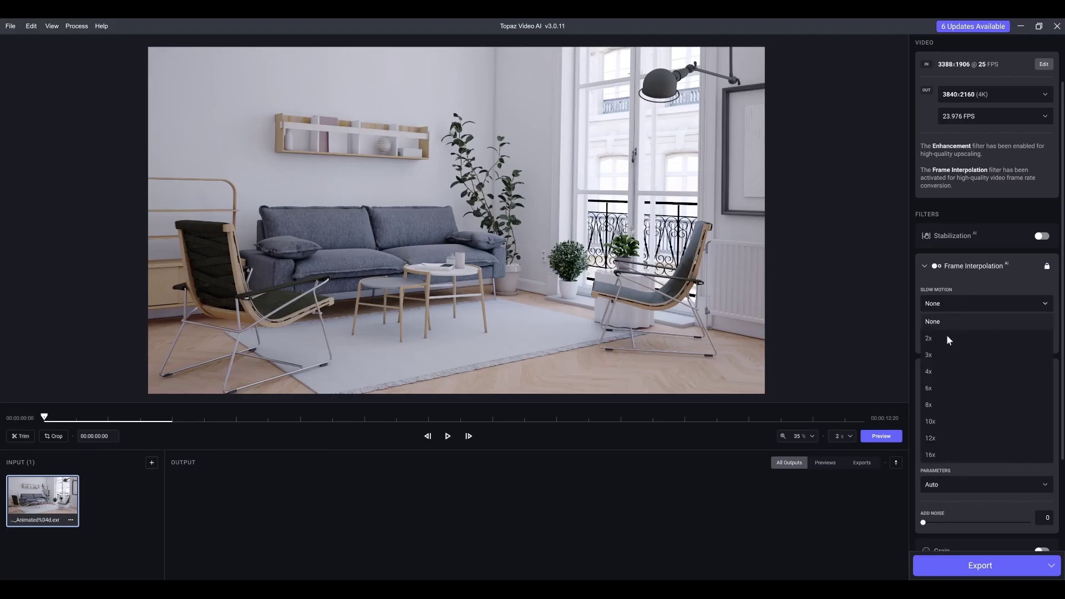
{"action": "left_click", "coordinate": [946, 336]}
{"action": "left_click", "coordinate": [946, 301]}
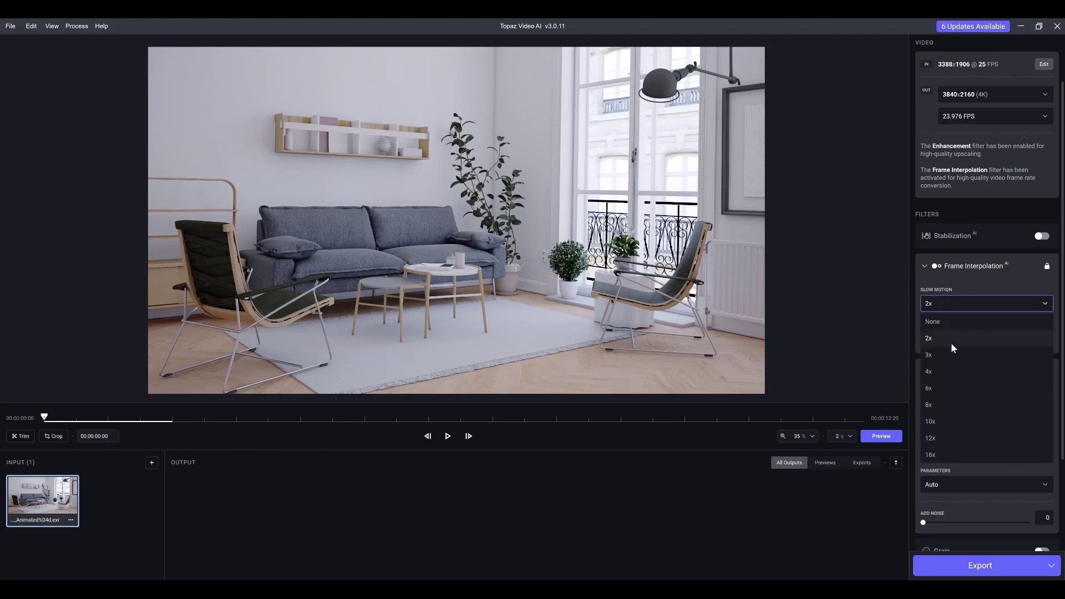
{"action": "left_click", "coordinate": [944, 376]}
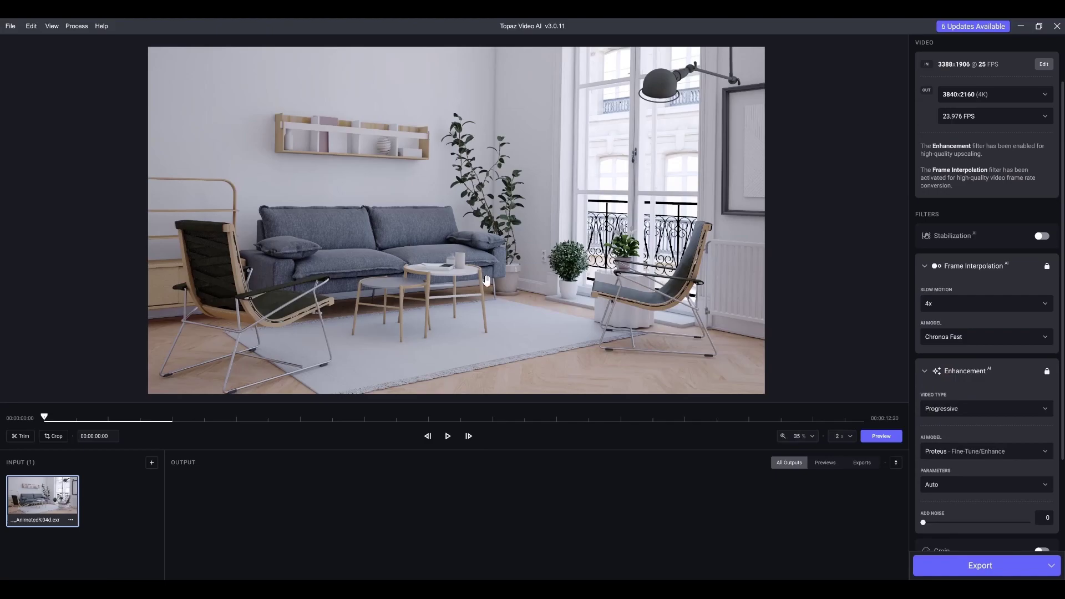
{"action": "left_click", "coordinate": [957, 309]}
{"action": "left_click", "coordinate": [944, 314]}
{"action": "scroll", "coordinate": [974, 284], "scroll_direction": "down", "scroll_amount": 3}
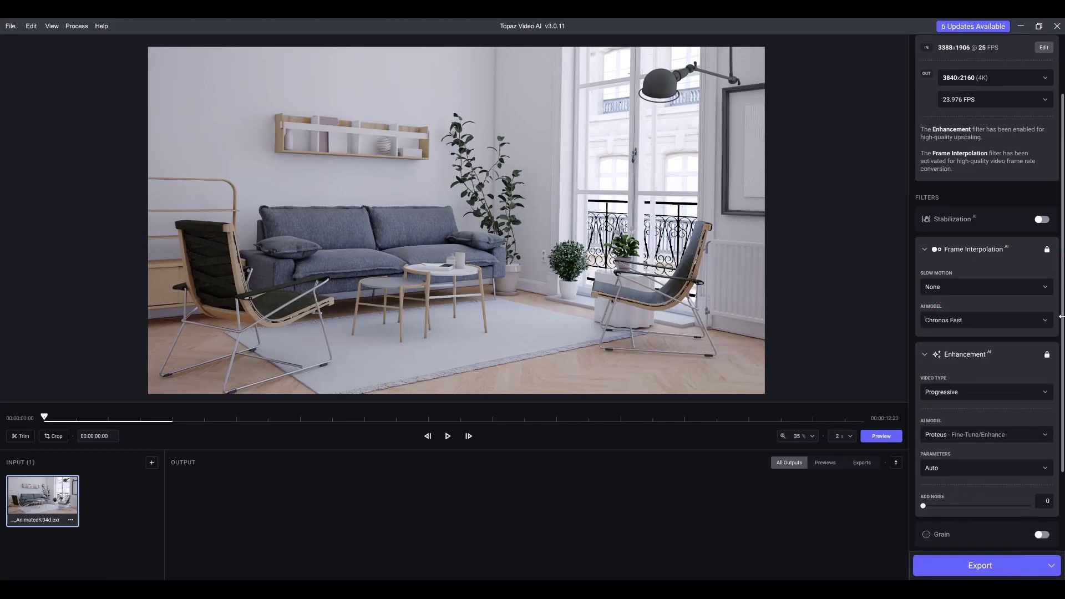
Step: Keep Progressive video type and, after trying Artemis and Gaia, choose the Theia Details/Fidelity model
{"action": "left_click", "coordinate": [973, 285]}
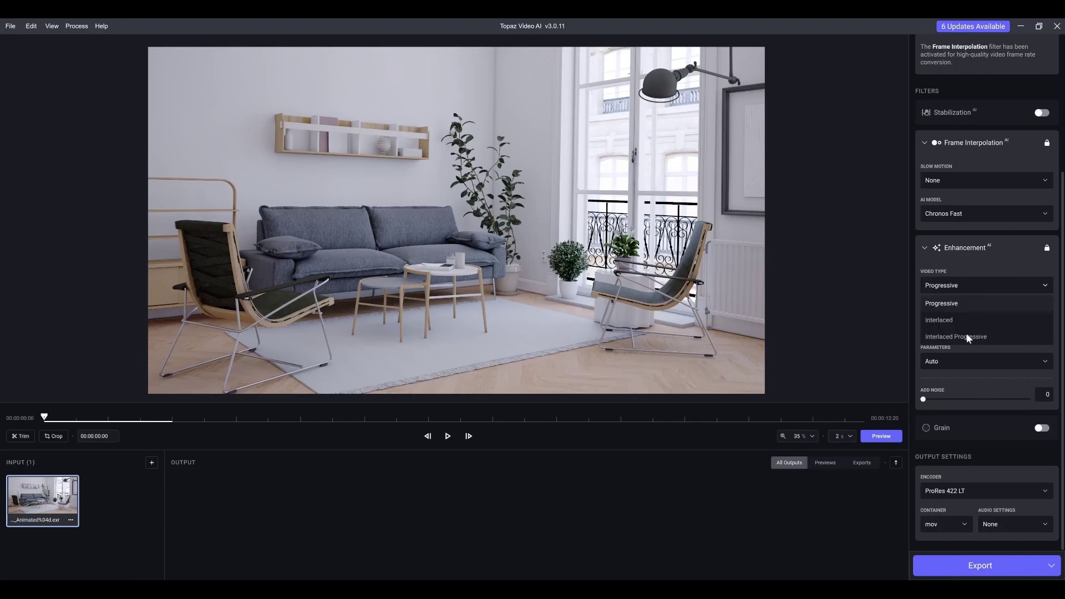
{"action": "left_click", "coordinate": [951, 300]}
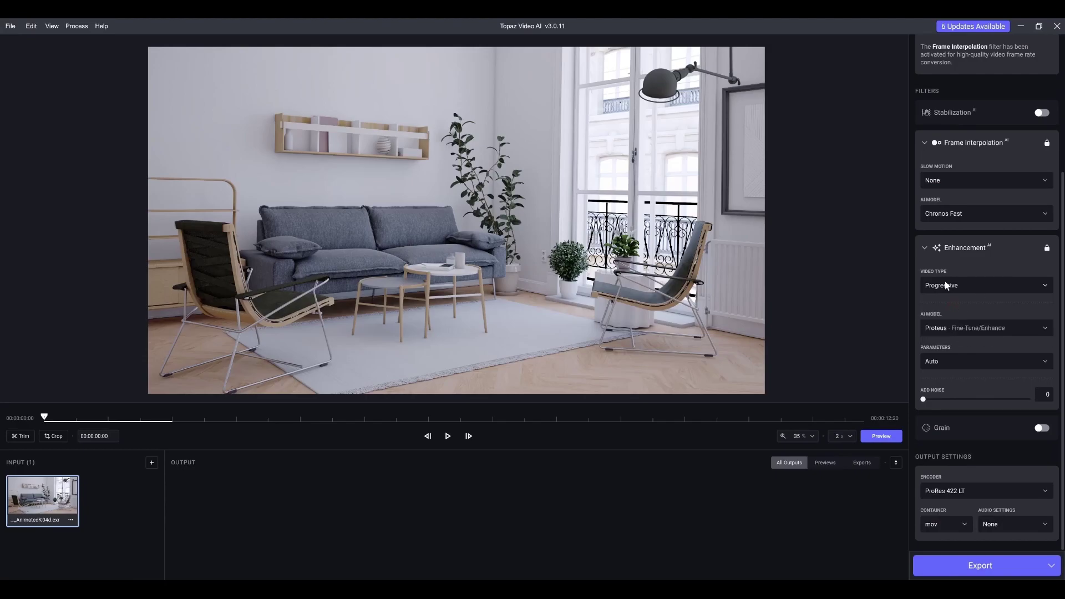
{"action": "left_click", "coordinate": [974, 327]}
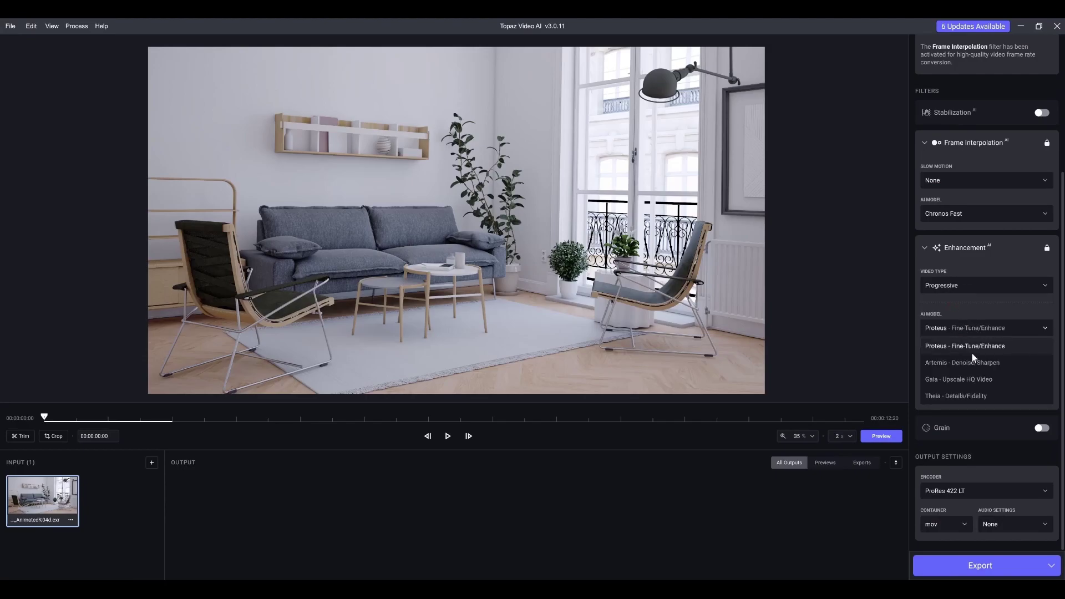
{"action": "left_click", "coordinate": [1010, 365]}
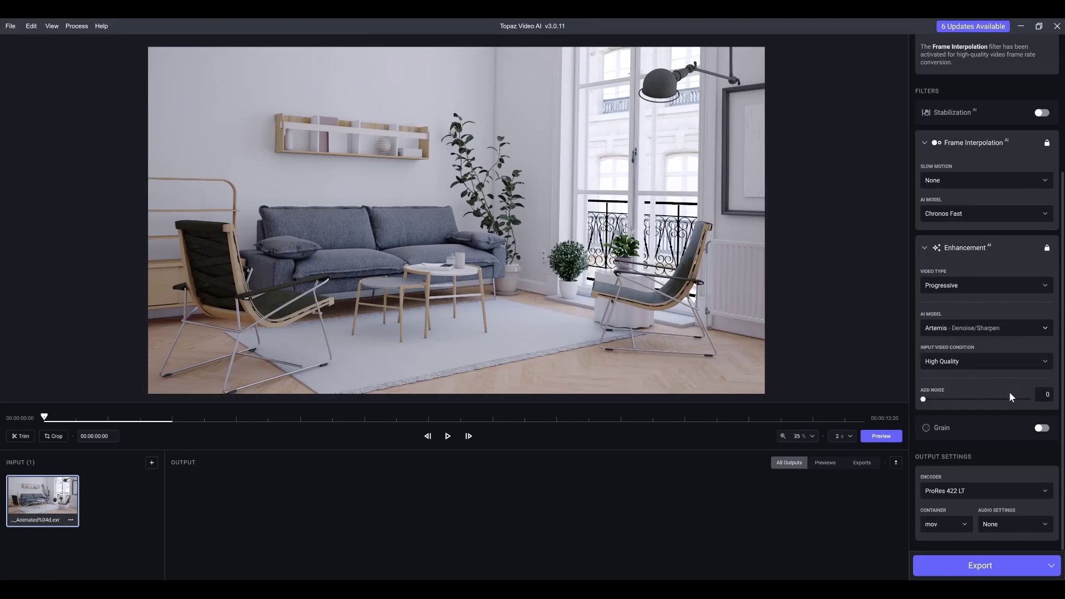
{"action": "left_click", "coordinate": [984, 360]}
{"action": "left_click", "coordinate": [990, 351]}
{"action": "left_click", "coordinate": [988, 334]}
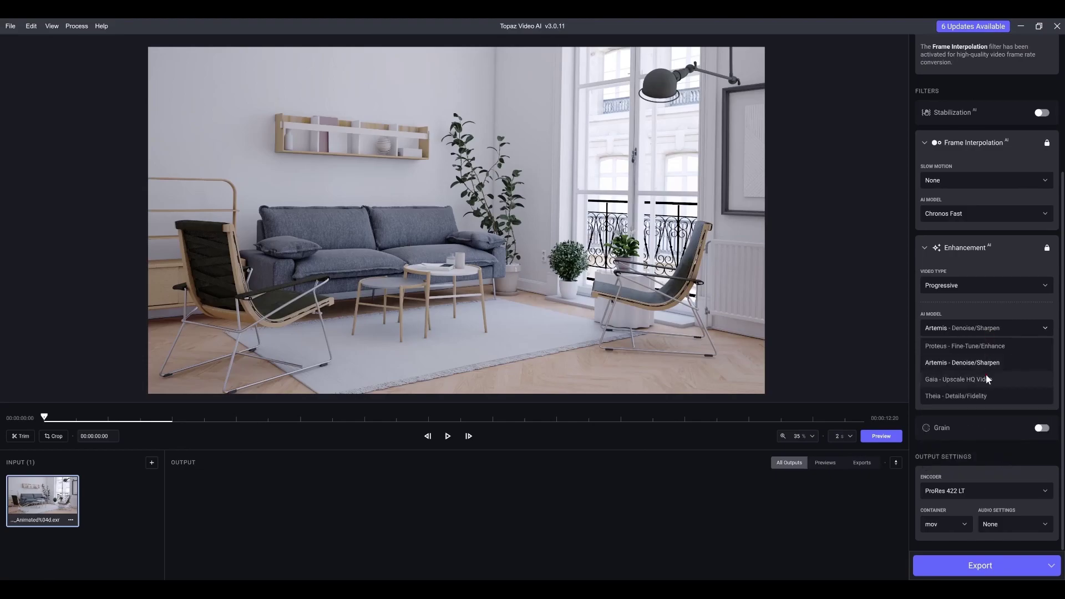
{"action": "left_click", "coordinate": [985, 374]}
{"action": "left_click", "coordinate": [979, 331]}
{"action": "left_click", "coordinate": [974, 395]}
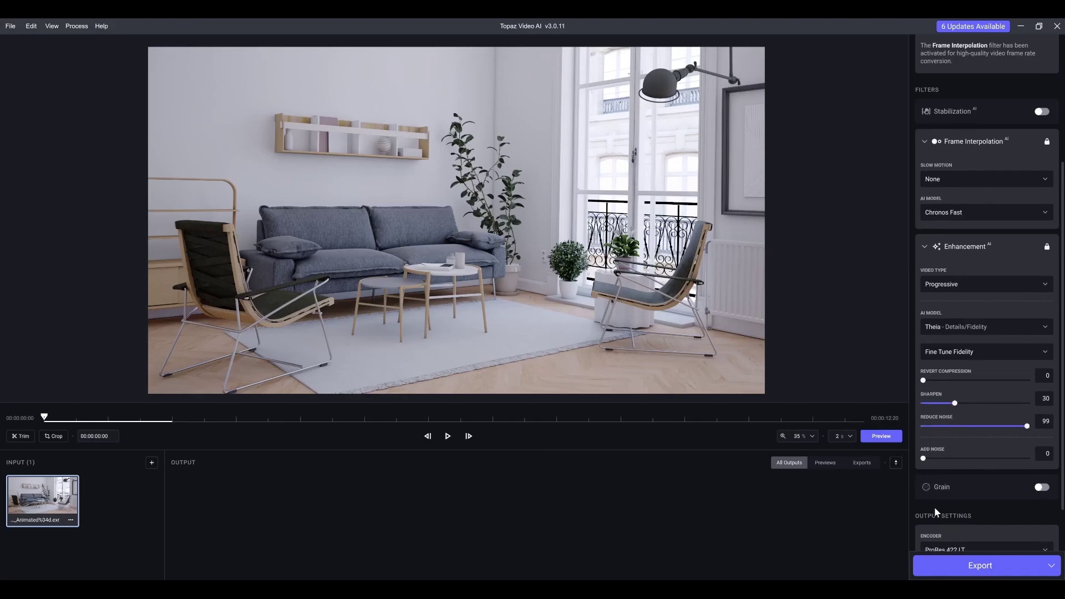
Step: Turn on the Grain filter at 2
{"action": "scroll", "coordinate": [934, 506], "scroll_direction": "down", "scroll_amount": 1}
{"action": "left_click", "coordinate": [1042, 428]}
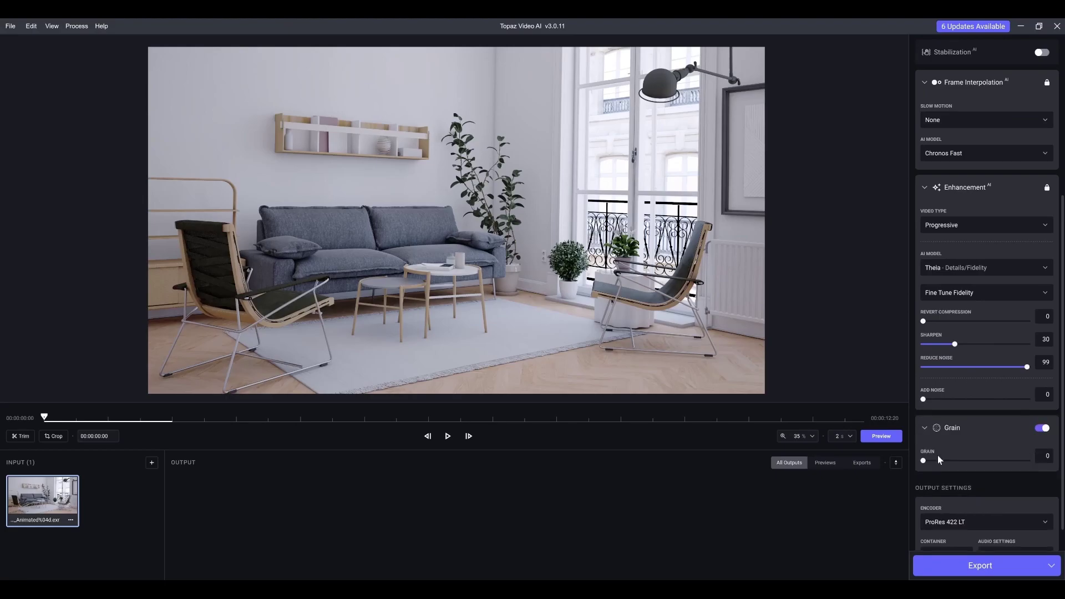
{"action": "scroll", "coordinate": [983, 483], "scroll_direction": "down", "scroll_amount": 1}
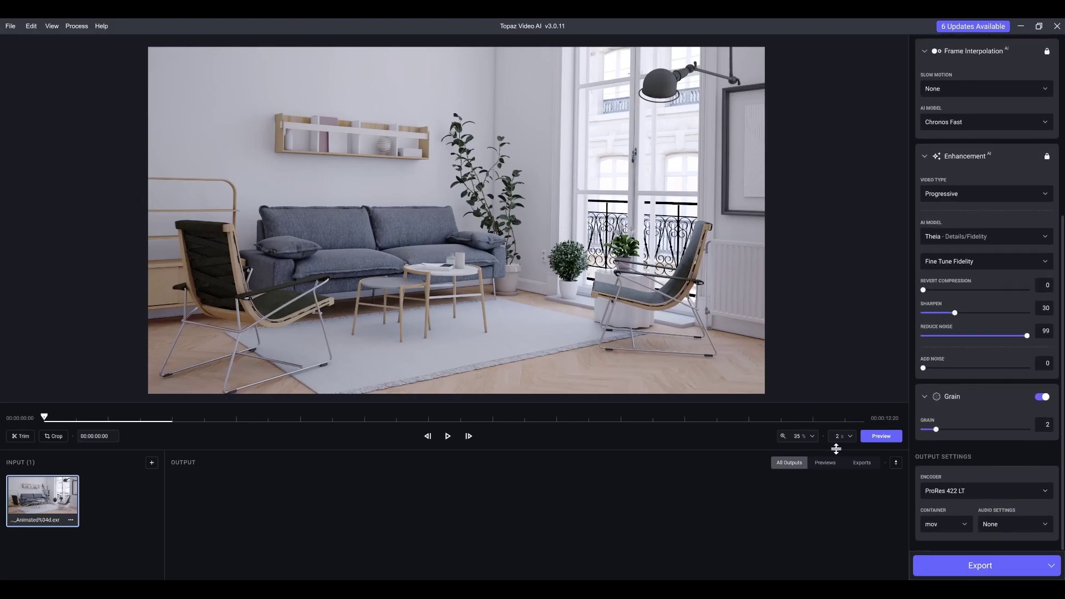
Step: Render a before-and-after preview, zoom into the chair's armrest to compare noise, then zoom out
{"action": "left_click", "coordinate": [881, 436]}
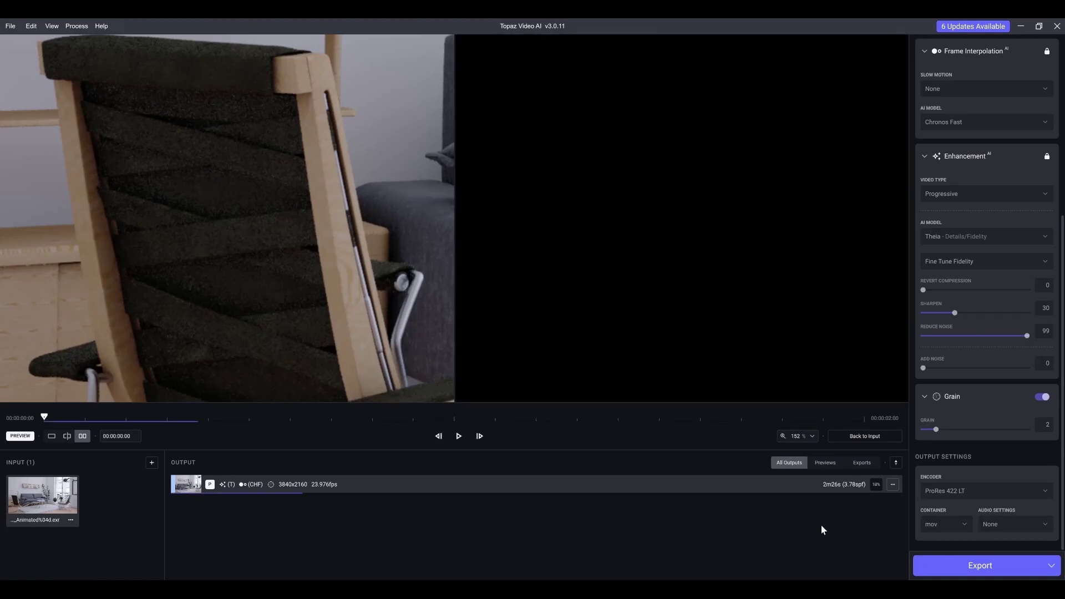
{"action": "scroll", "coordinate": [758, 313], "scroll_direction": "up", "scroll_amount": 1}
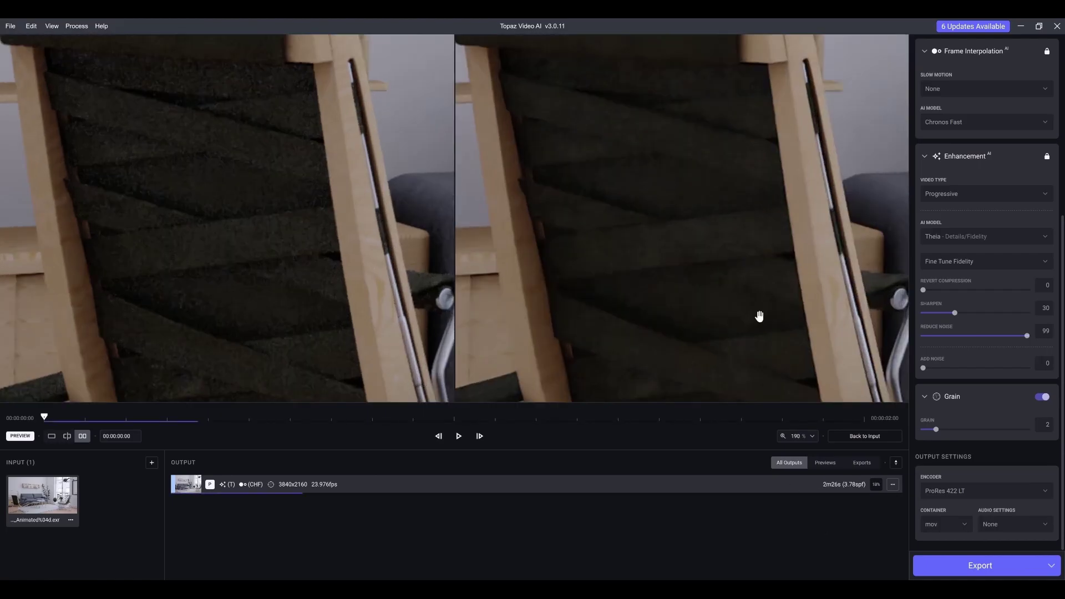
{"action": "left_click_drag", "start_coordinate": [758, 314], "coordinate": [641, 220]}
{"action": "scroll", "coordinate": [843, 197], "scroll_direction": "down", "scroll_amount": 6}
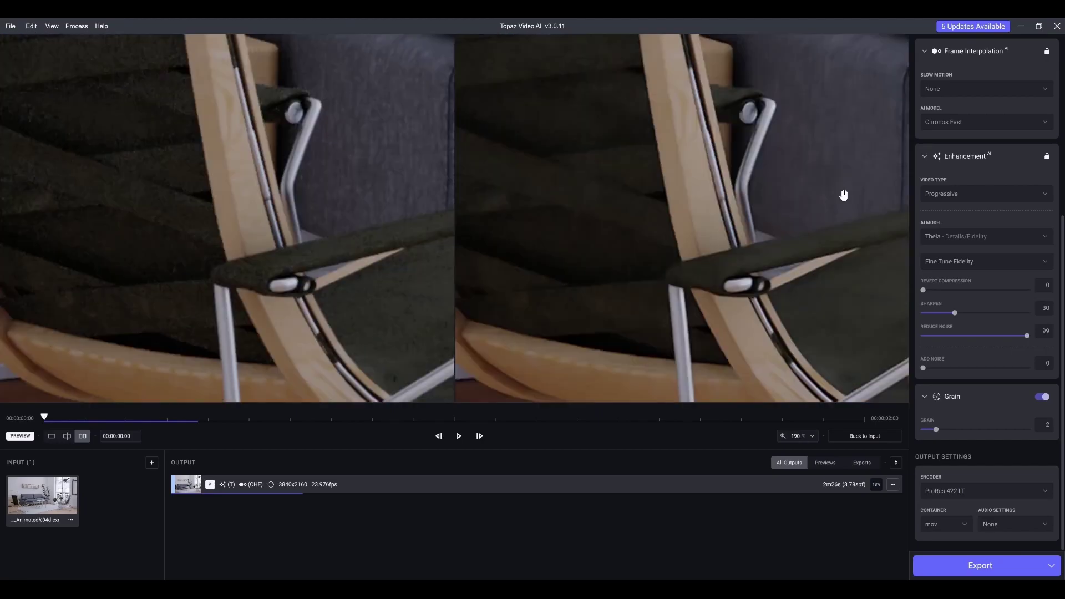
{"action": "scroll", "coordinate": [760, 228], "scroll_direction": "down", "scroll_amount": 1}
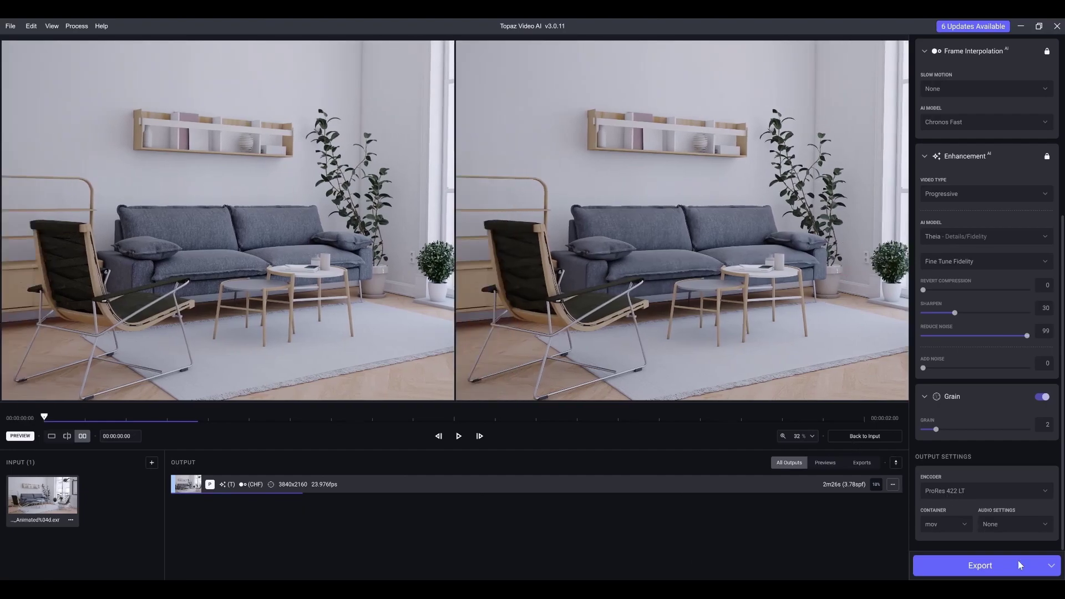
Step: Switch the encoder from EXR to ProRes 422 HQ and export the 3840x2160 sequence
{"action": "left_click", "coordinate": [984, 493]}
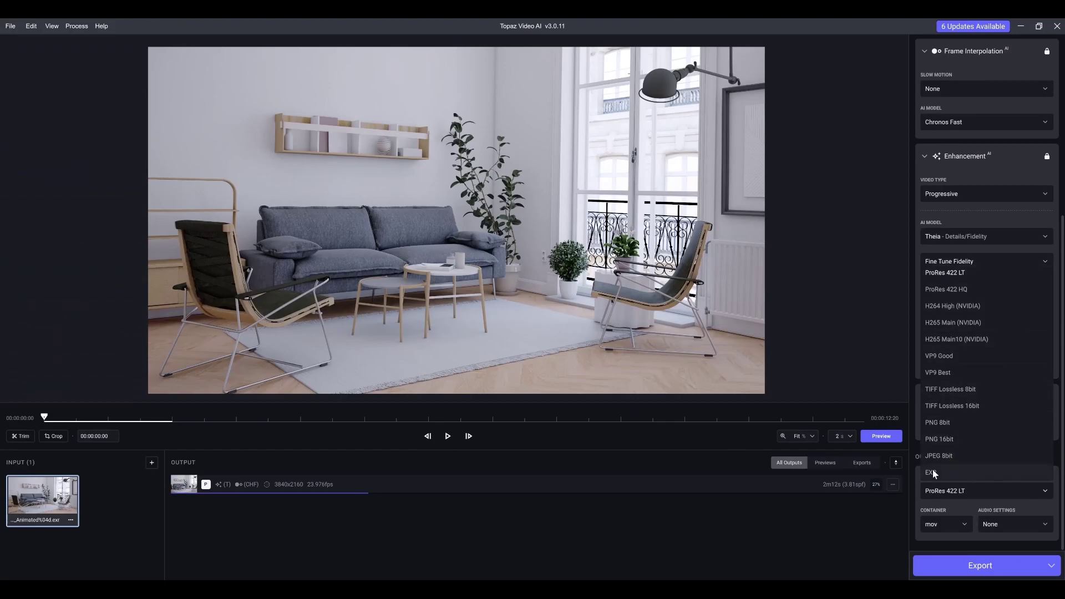
{"action": "left_click", "coordinate": [949, 472]}
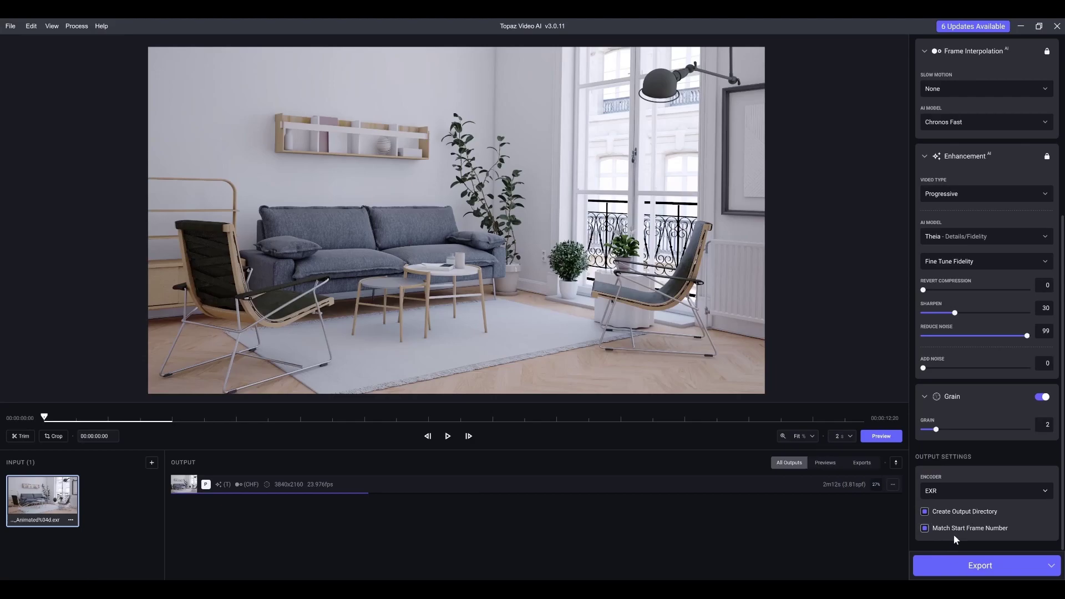
{"action": "left_click", "coordinate": [1000, 493]}
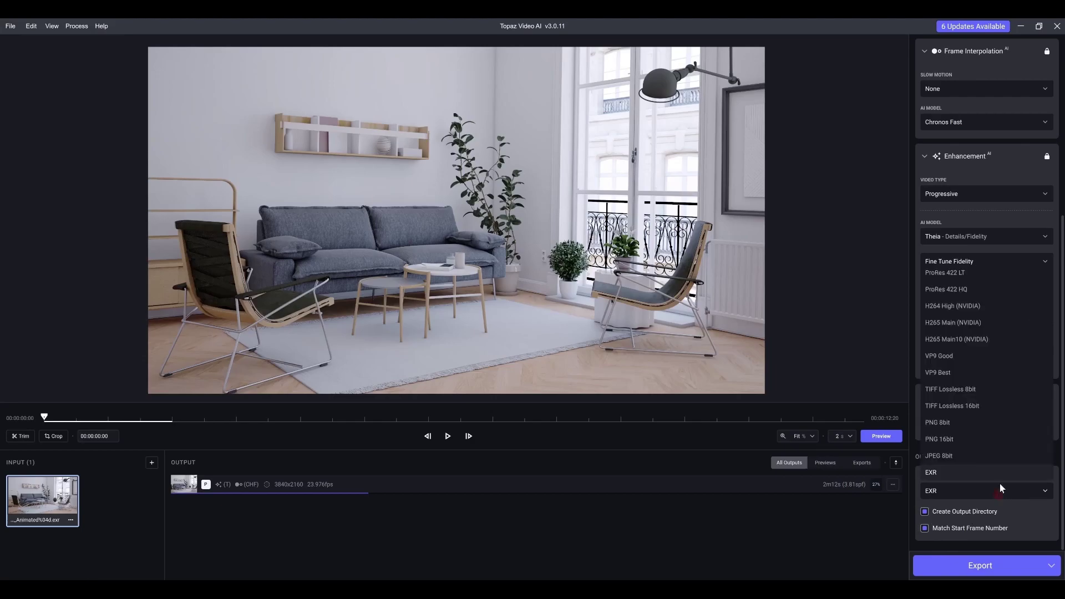
{"action": "left_click", "coordinate": [969, 290]}
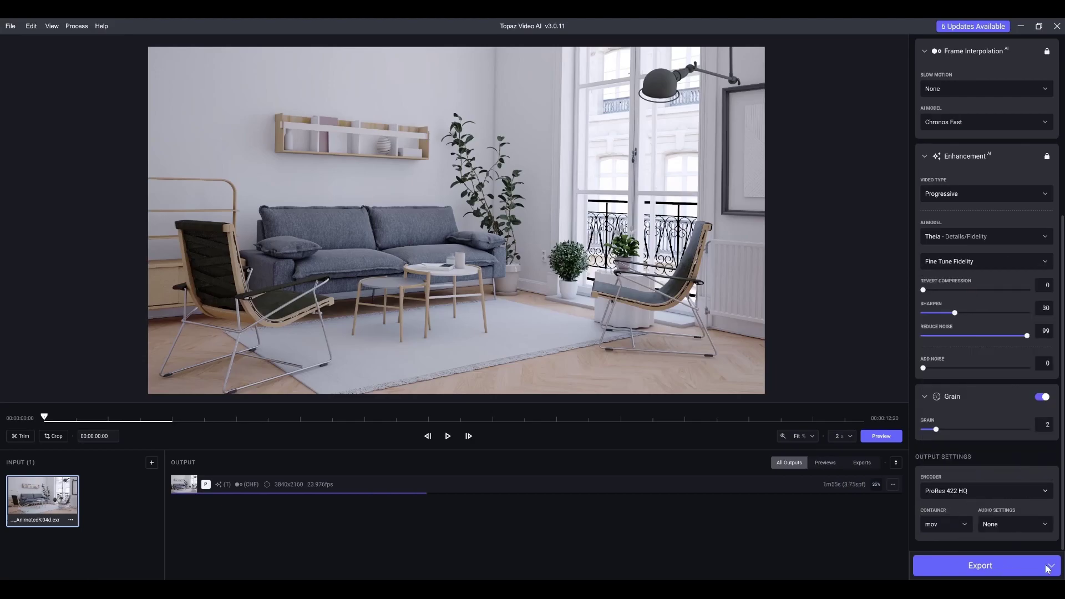
{"action": "left_click", "coordinate": [982, 565]}
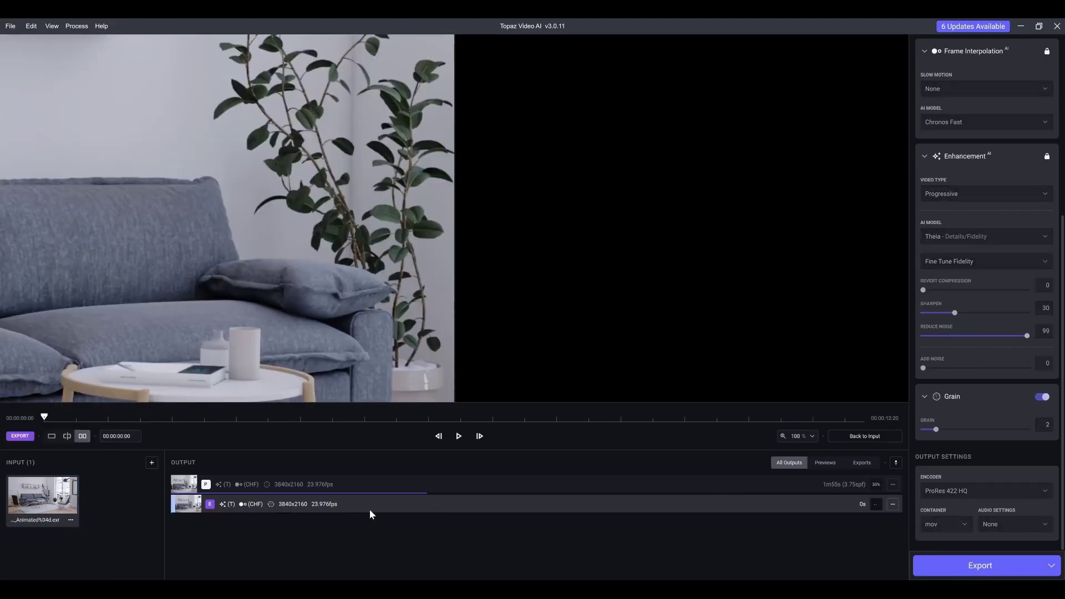
Step: Show the "..." options menu on the processing export job's row
{"action": "left_click", "coordinate": [893, 504]}
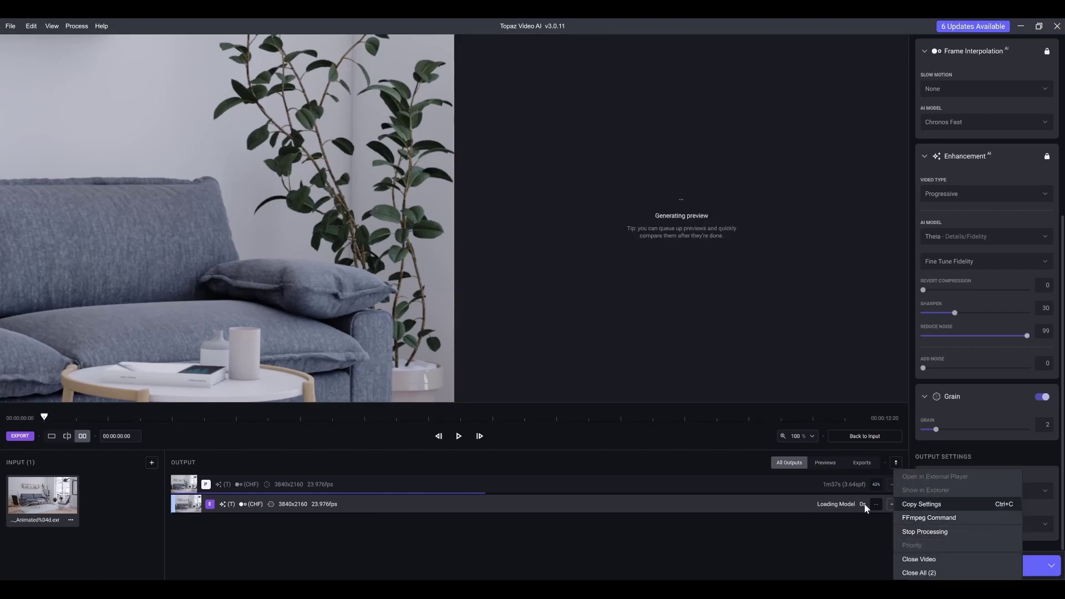
{"action": "left_click", "coordinate": [752, 534]}
{"action": "left_click", "coordinate": [892, 505]}
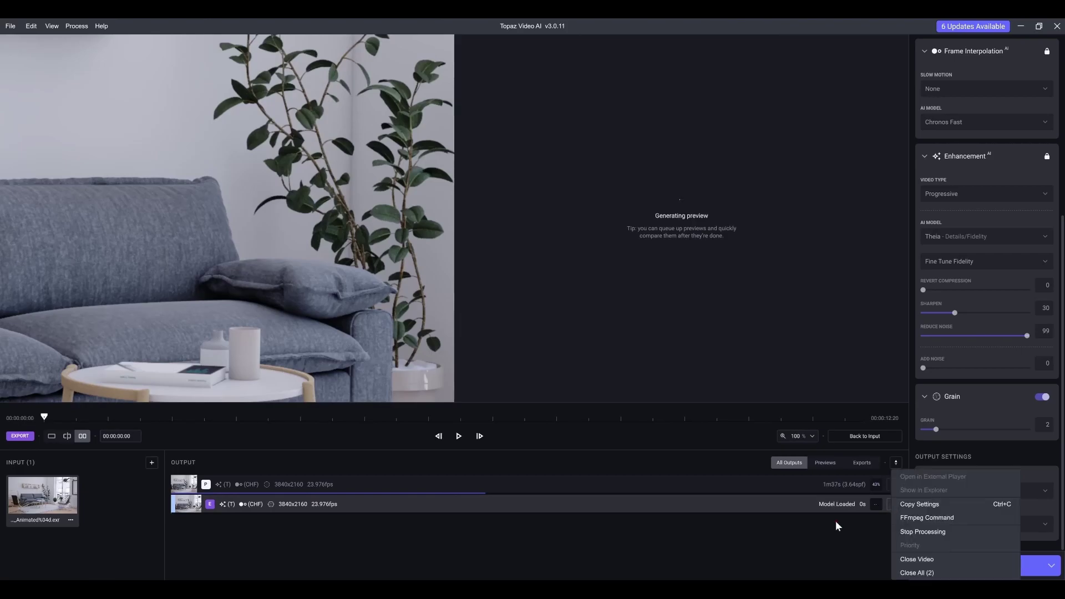